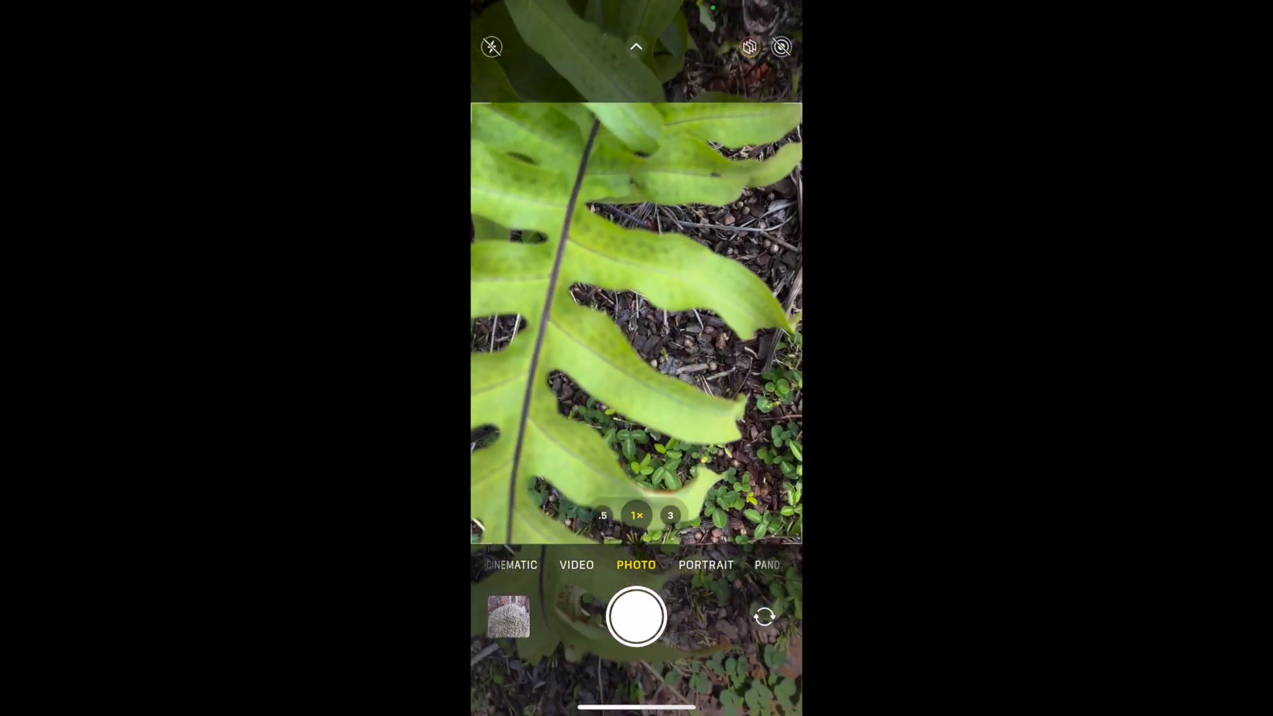
Step: Focus the camera on the fern leaf, compare macro mode off and on, and take the photo with macro on
left_click(704, 365)
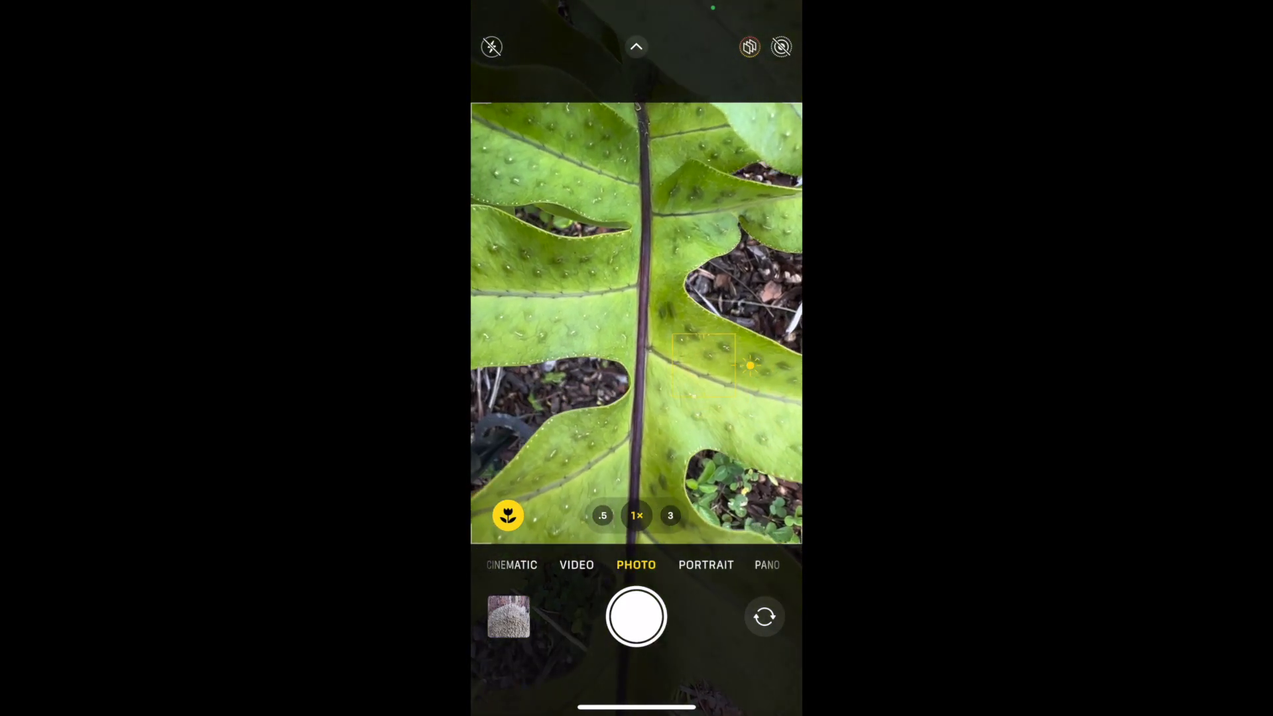
left_click(508, 516)
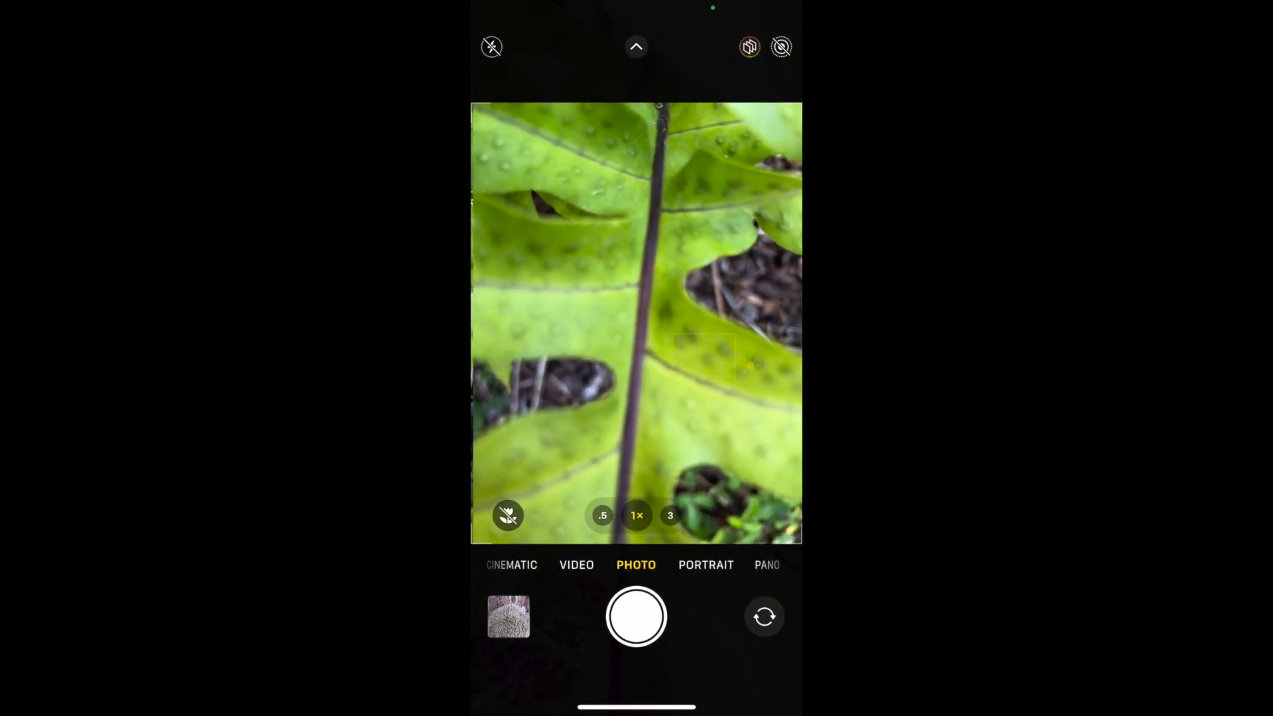
left_click(508, 515)
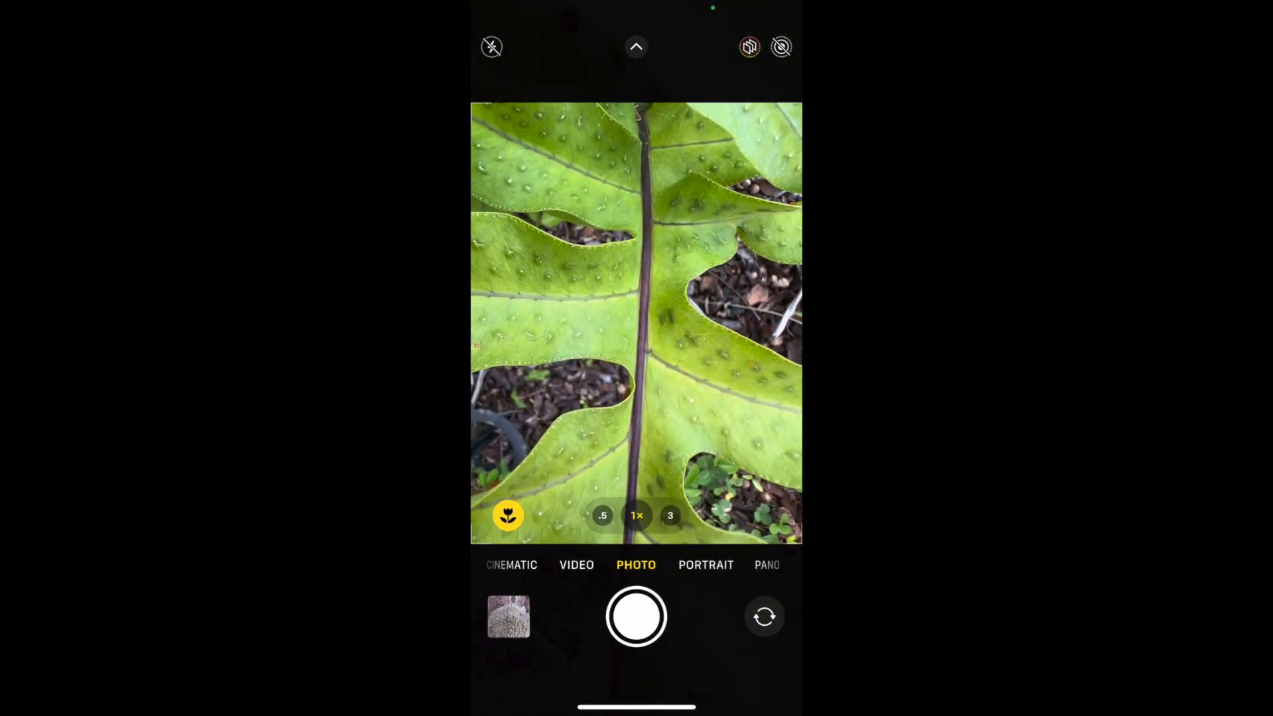
left_click(635, 616)
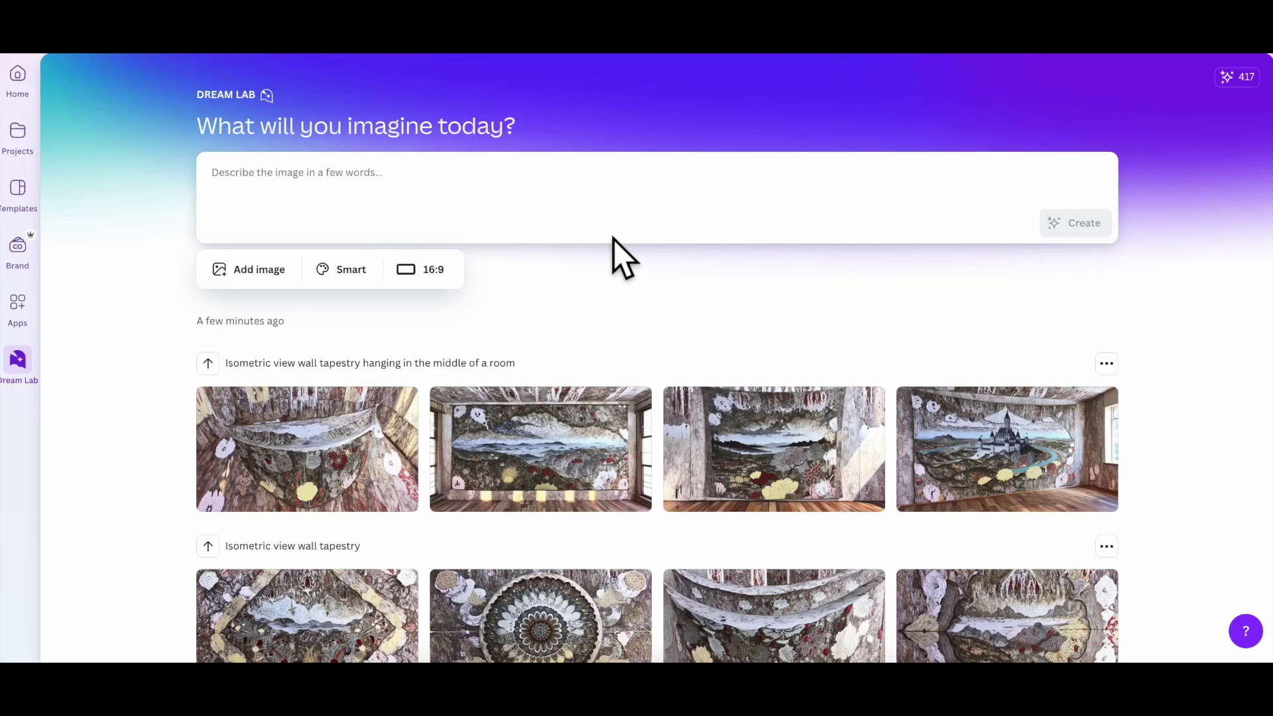
Step: Switch to Canva Dream Lab and enter the image description "isometric view of pot", correcting the spelling of "isometric"
left_click(578, 324)
left_click(303, 166)
type("I")
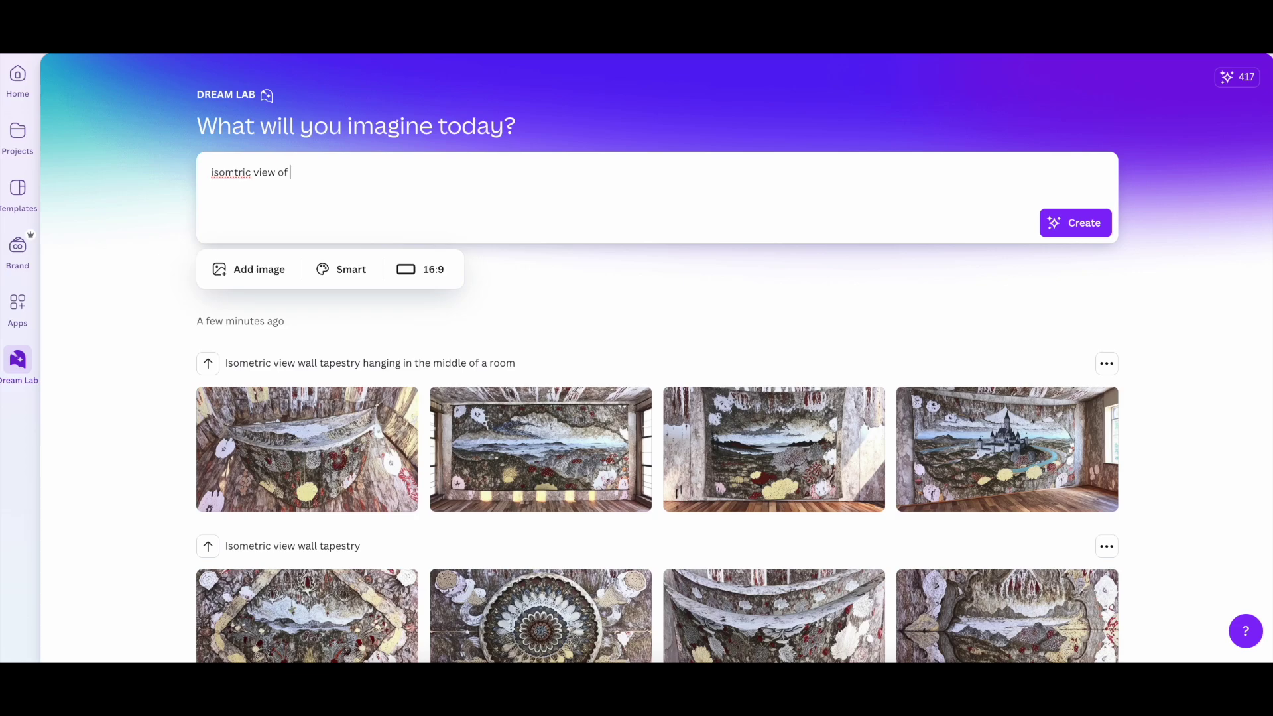
right_click(234, 172)
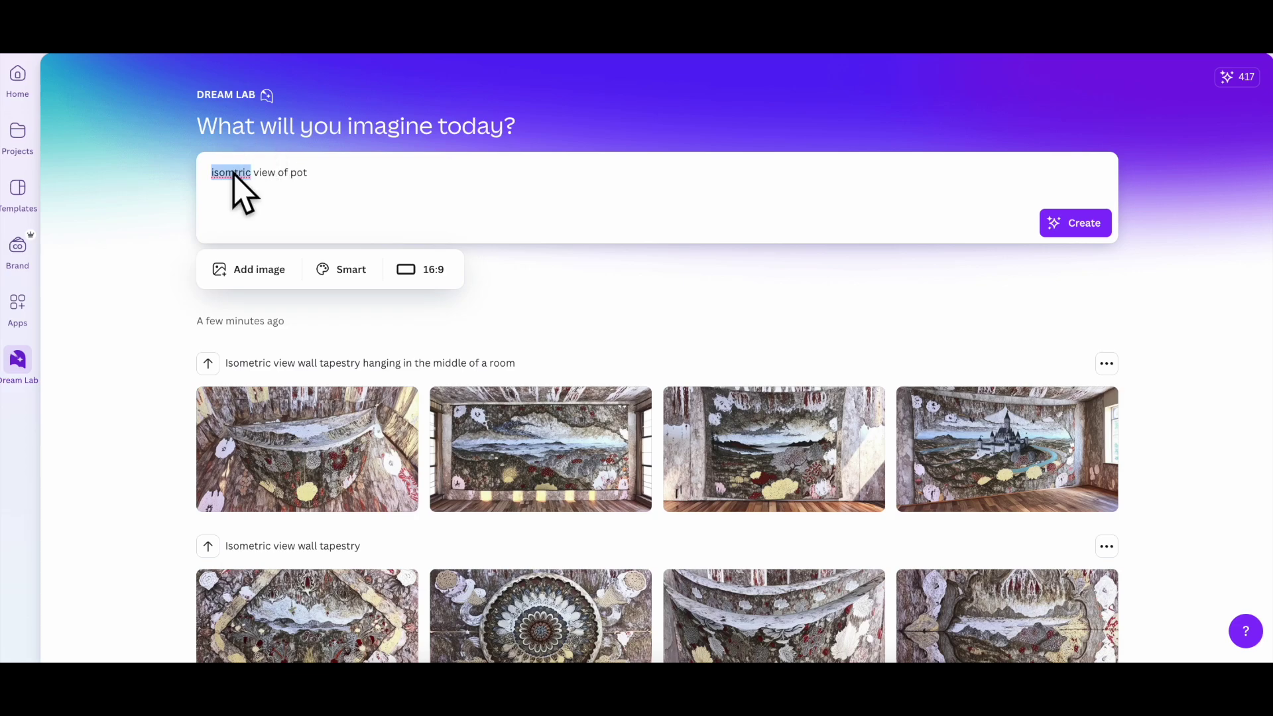
left_click(266, 180)
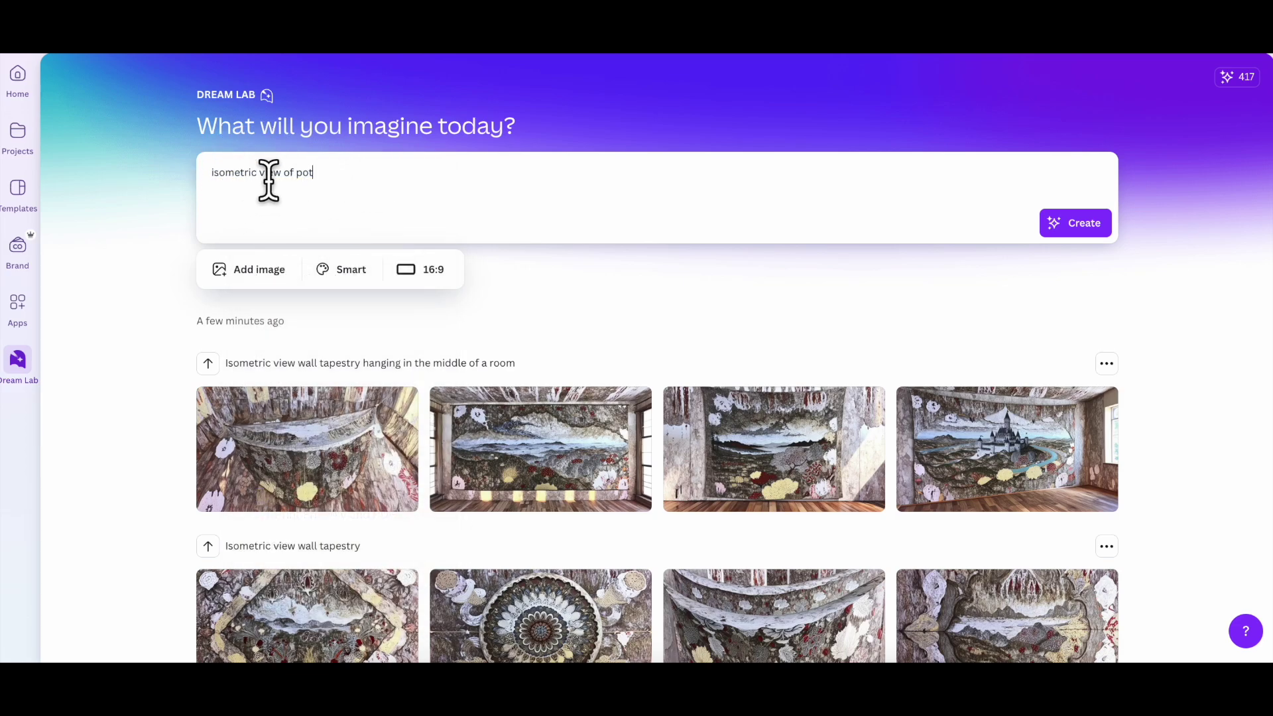
Step: Upload IMG_7721.JPG from Downloads as the image that guides the generation
left_click(258, 272)
left_click(270, 363)
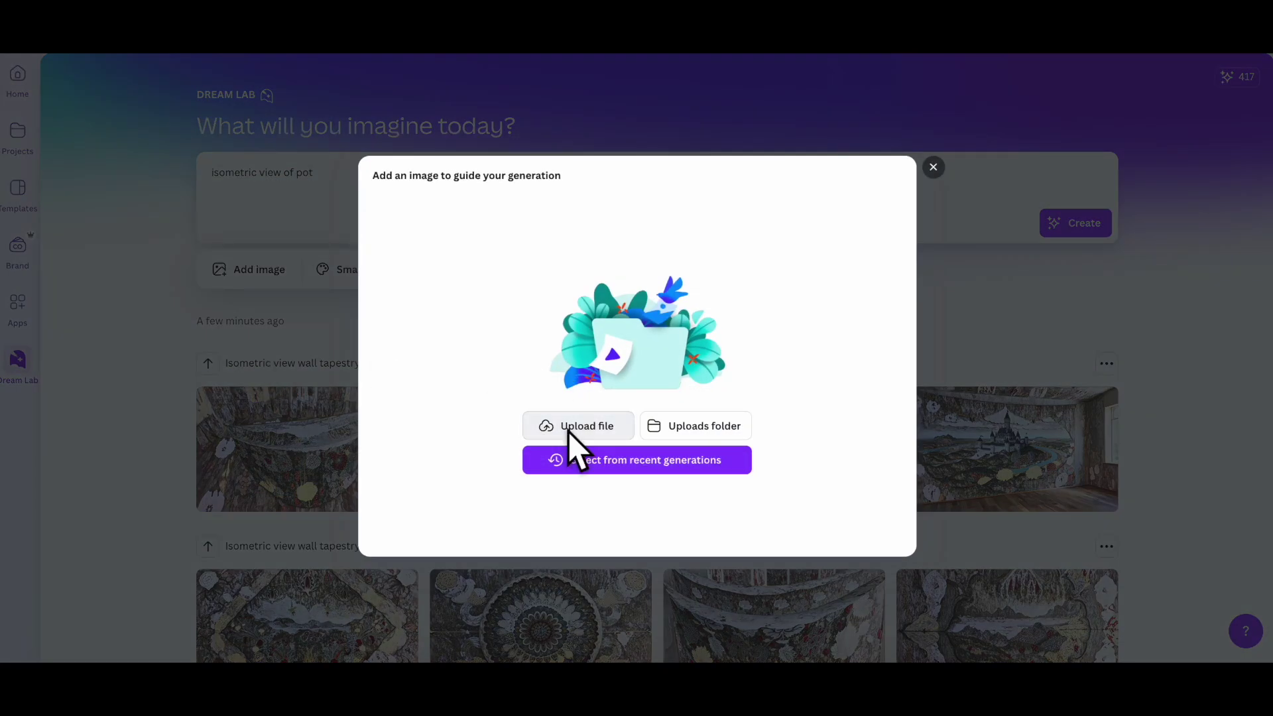
left_click(568, 429)
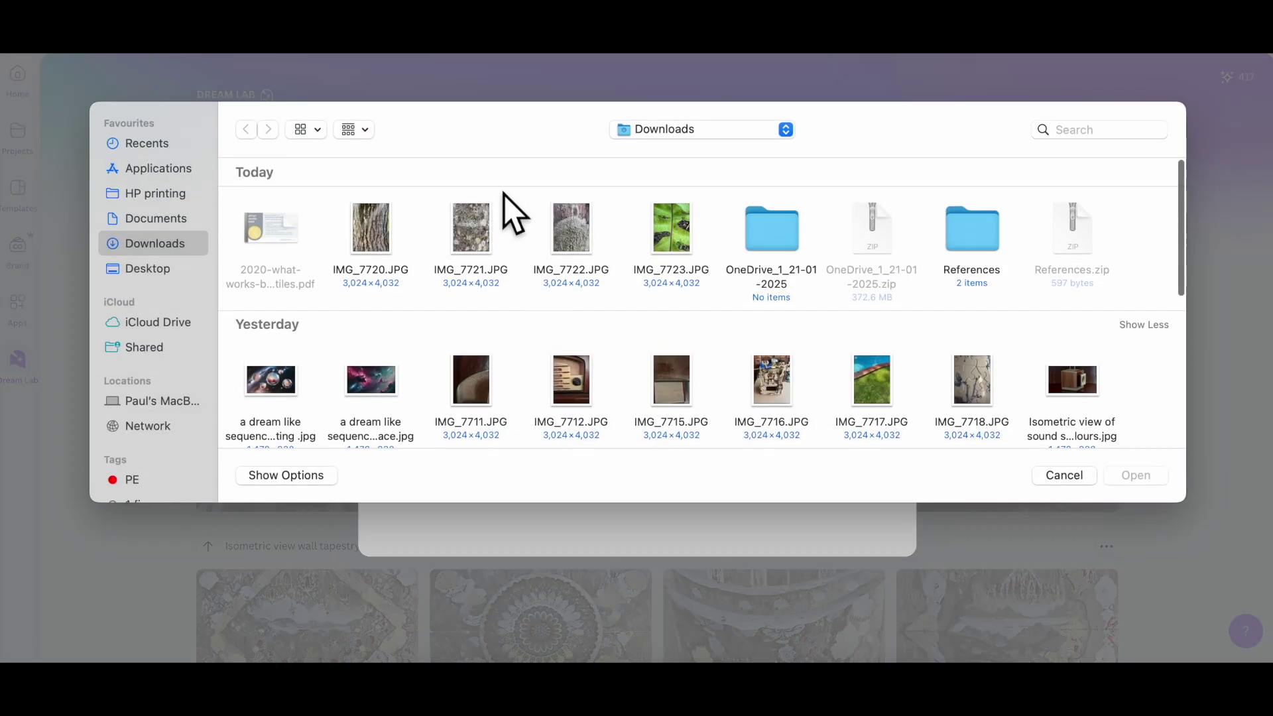
double_click(479, 240)
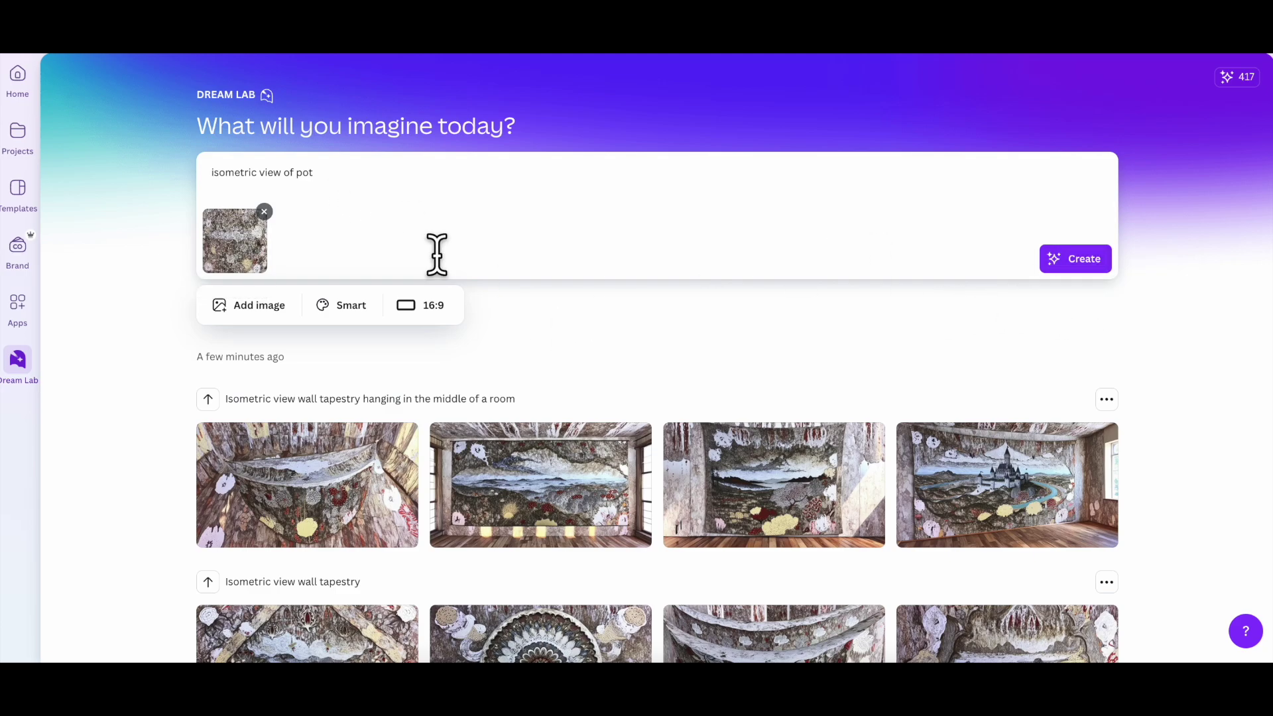
Step: Browse the available styles, choose Smart, and generate the pot images
left_click(353, 316)
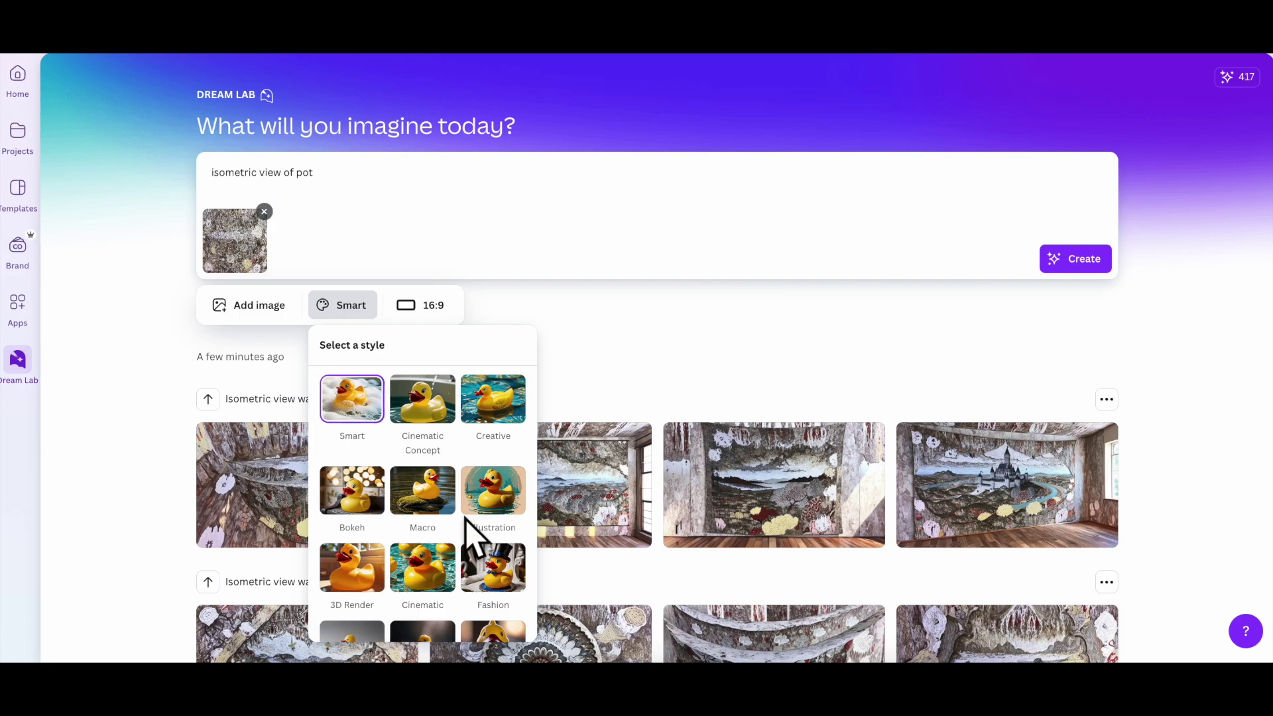
scroll(474, 534, "down", 2)
scroll(474, 534, "up", 2)
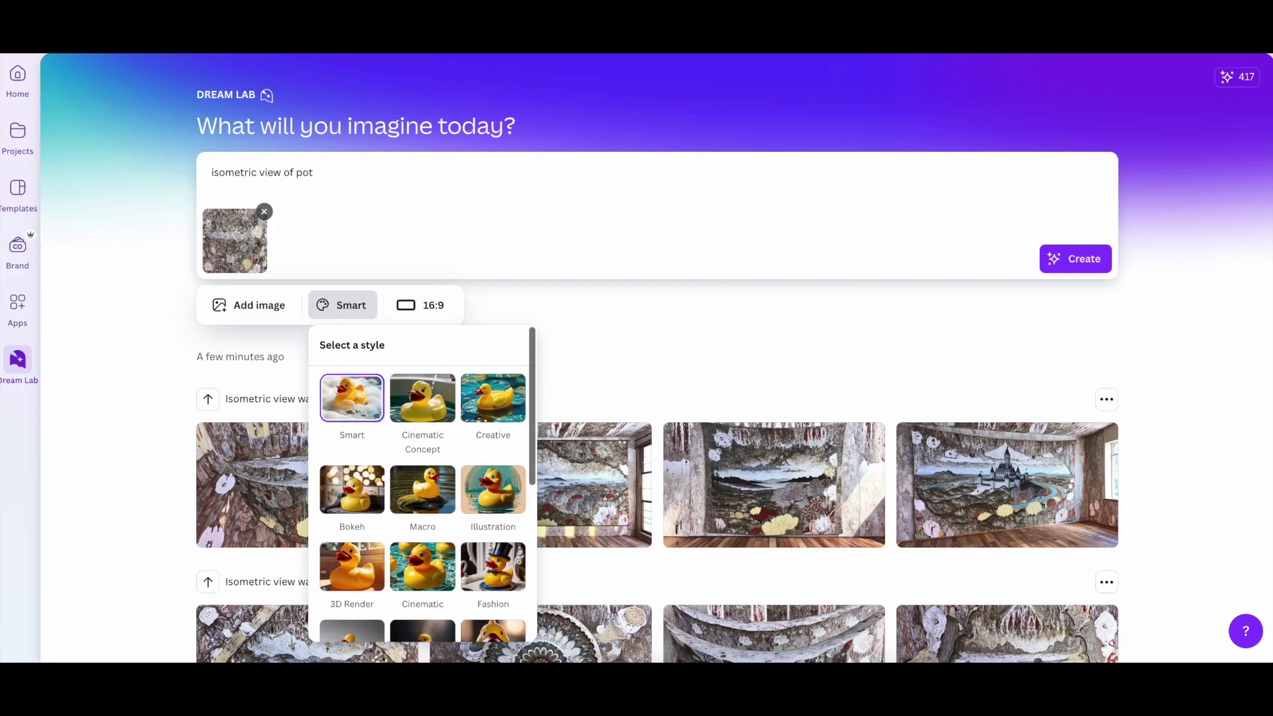
left_click(356, 402)
left_click(1086, 261)
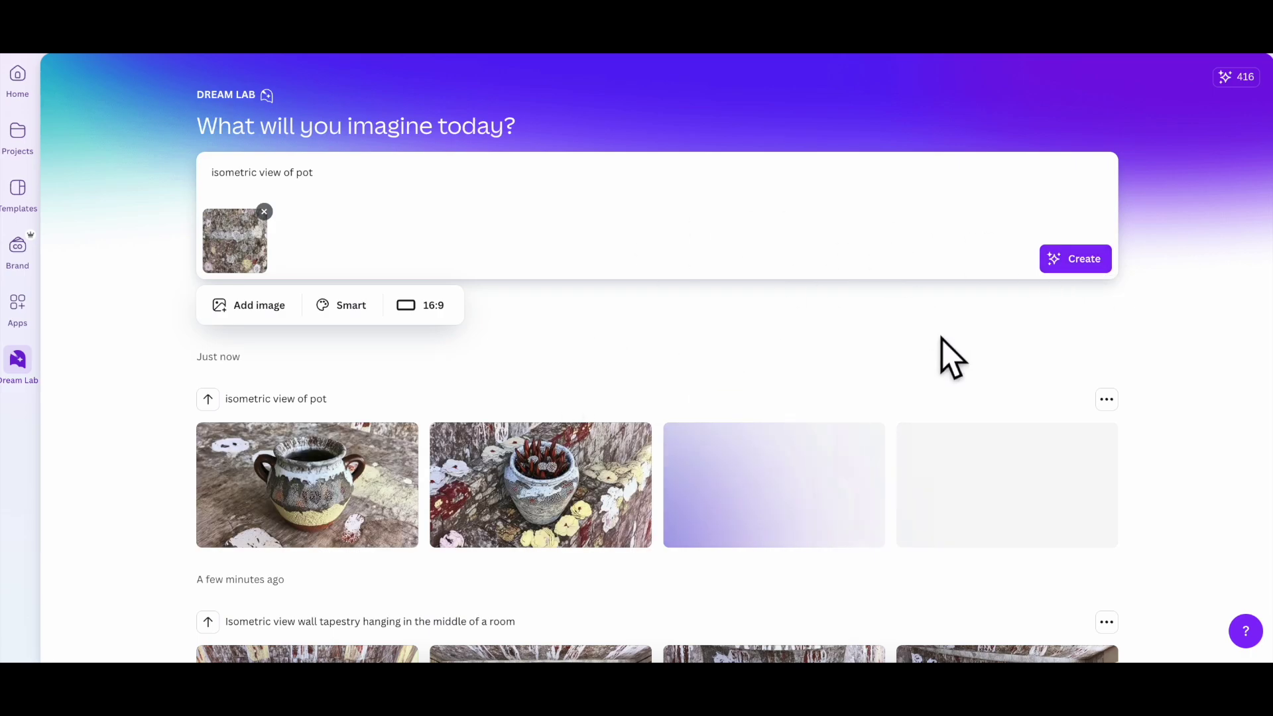
Step: Review the generated pots and download the first image with two handles and the fourth image with the closed, narrow top
mouse_move(356, 509)
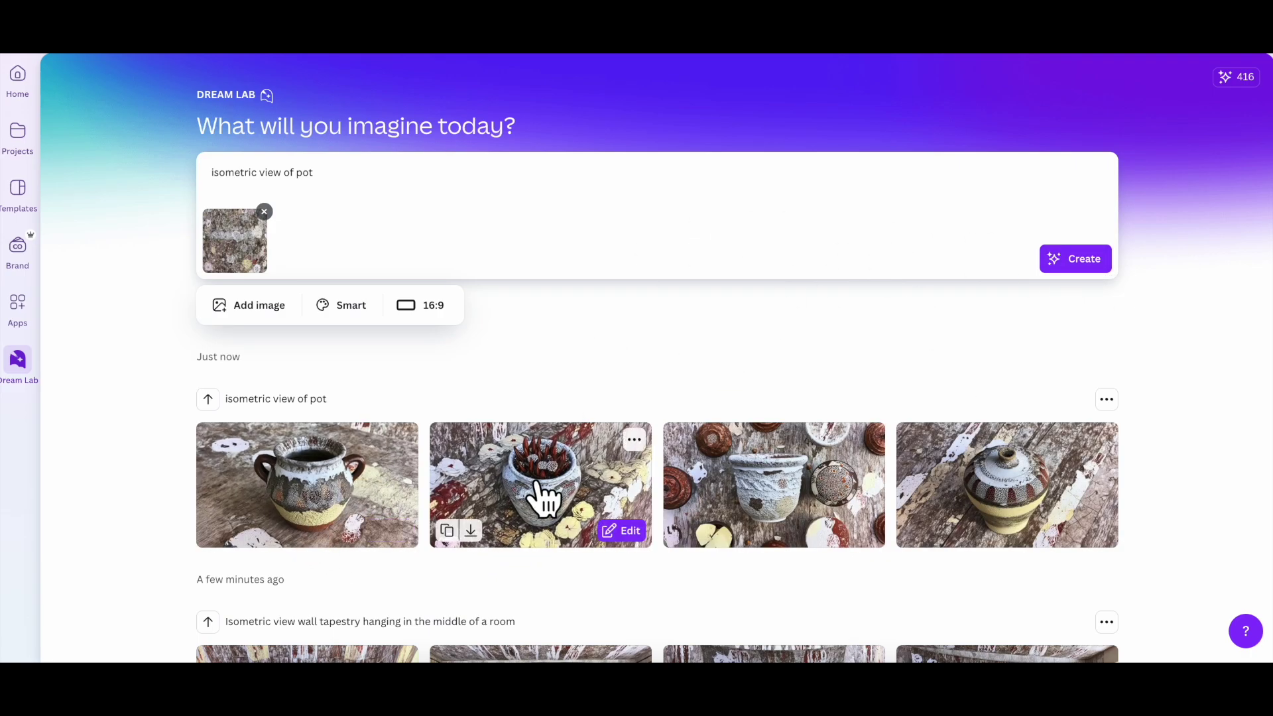
mouse_move(1064, 508)
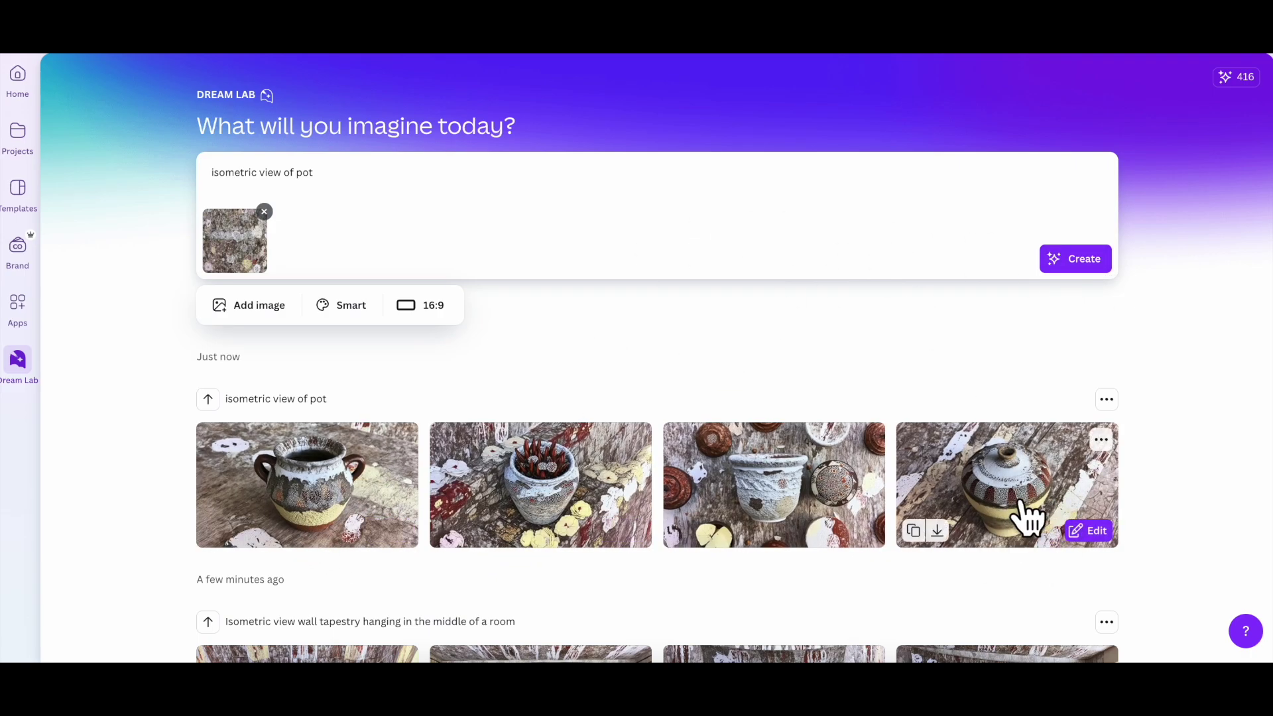
mouse_move(232, 256)
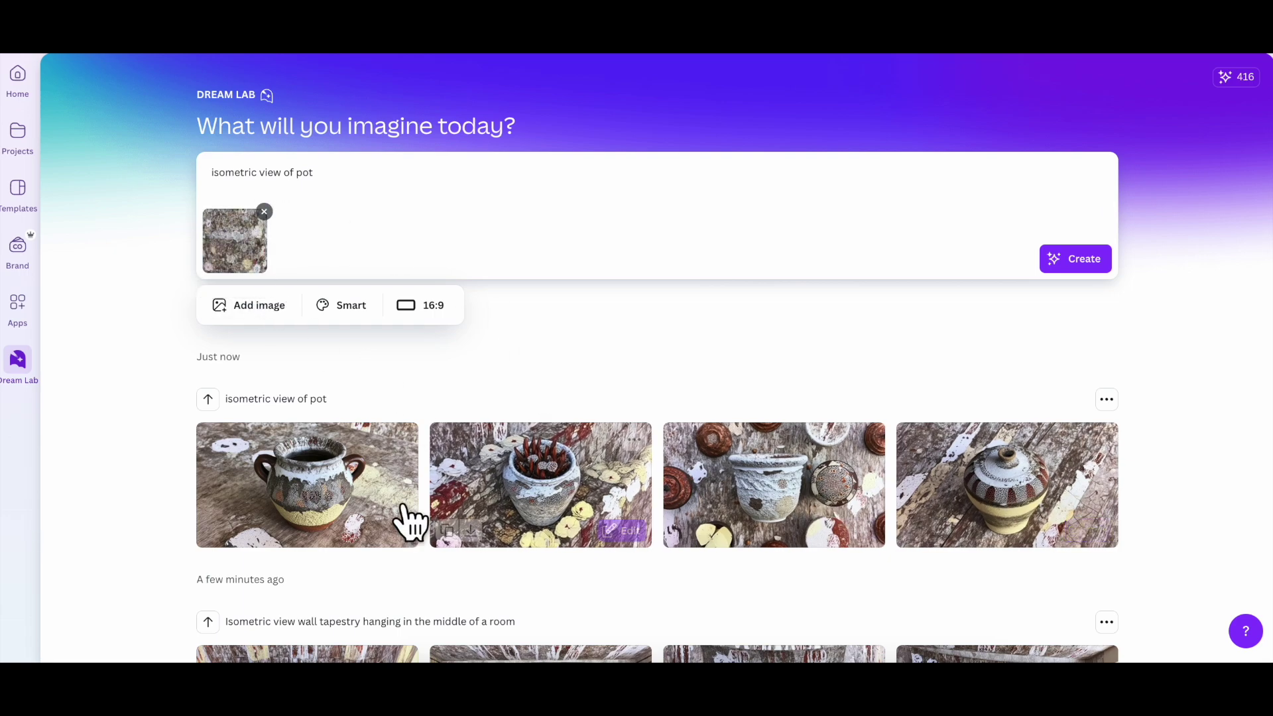
mouse_move(413, 458)
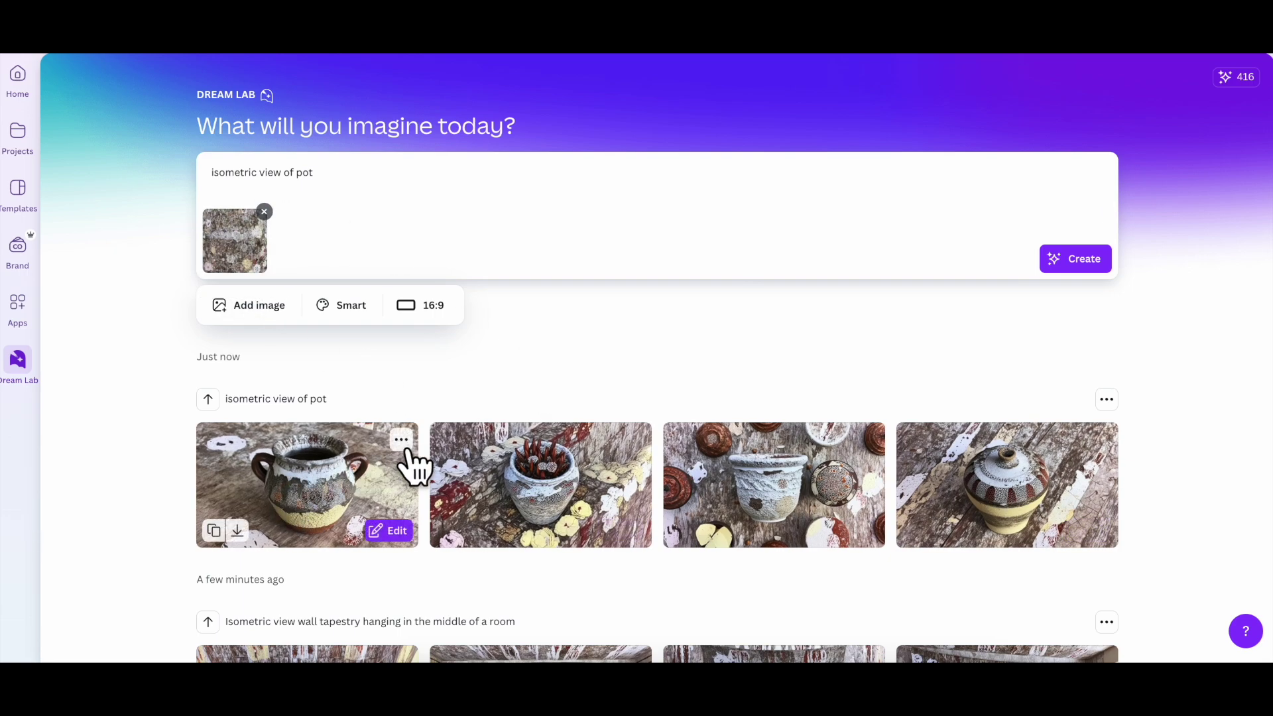
left_click(238, 531)
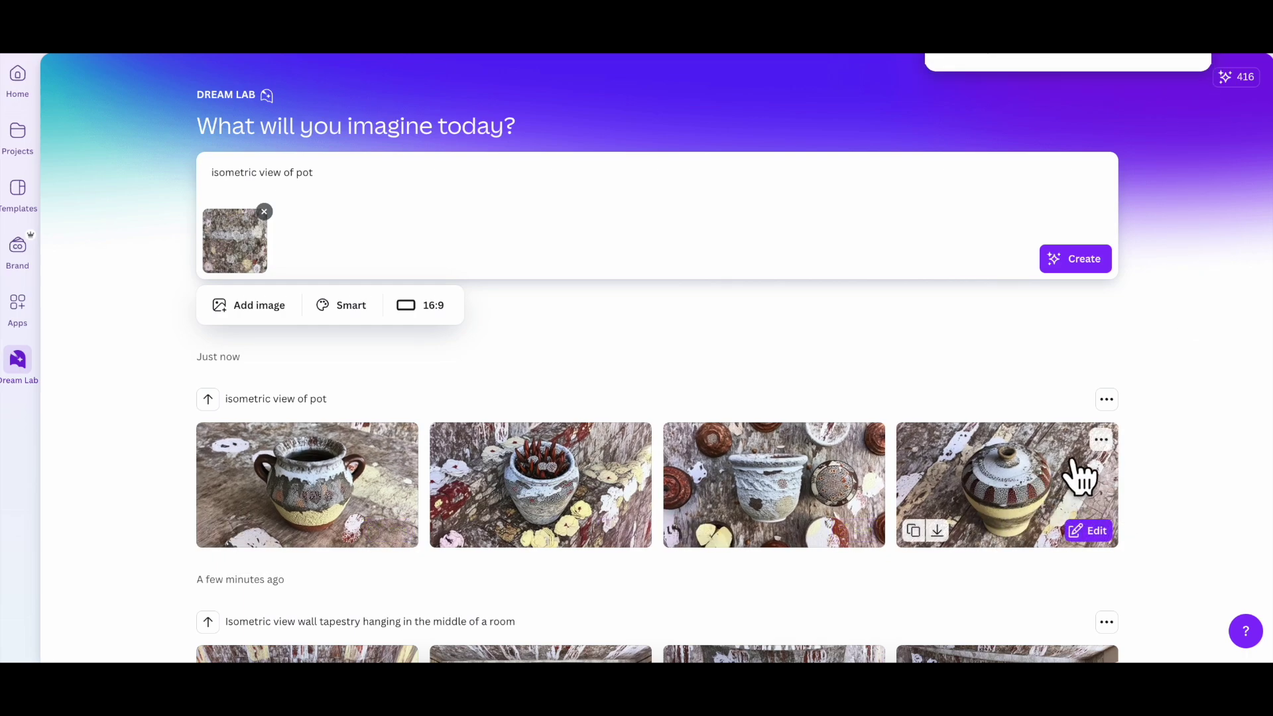
left_click(1102, 441)
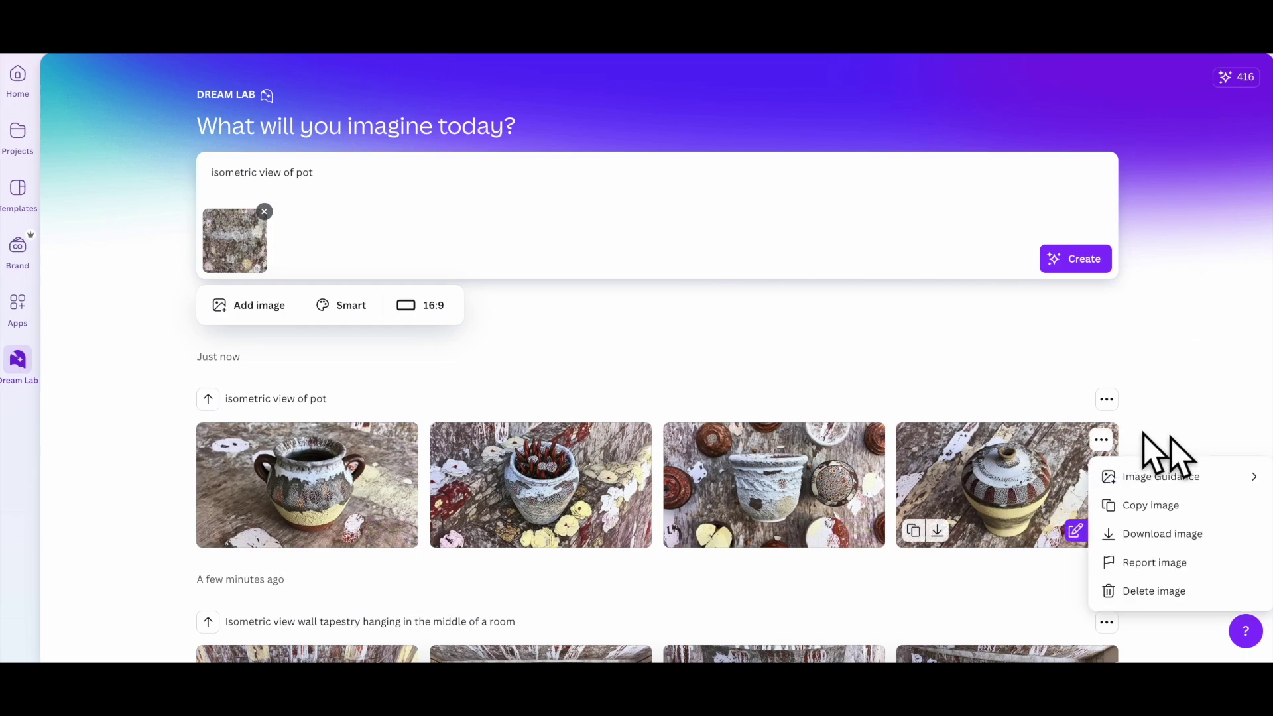
left_click(1195, 539)
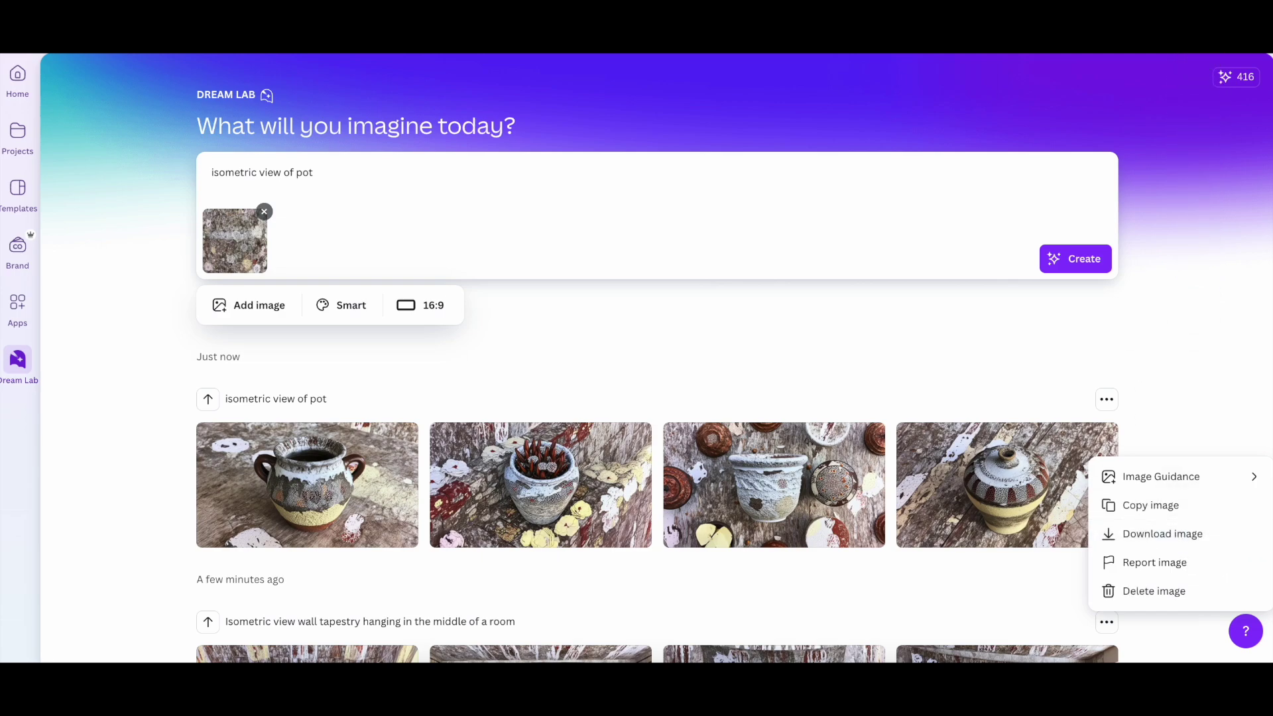
Step: Switch to the TRELLIS image-to-3D space on Hugging Face
left_click(262, 53)
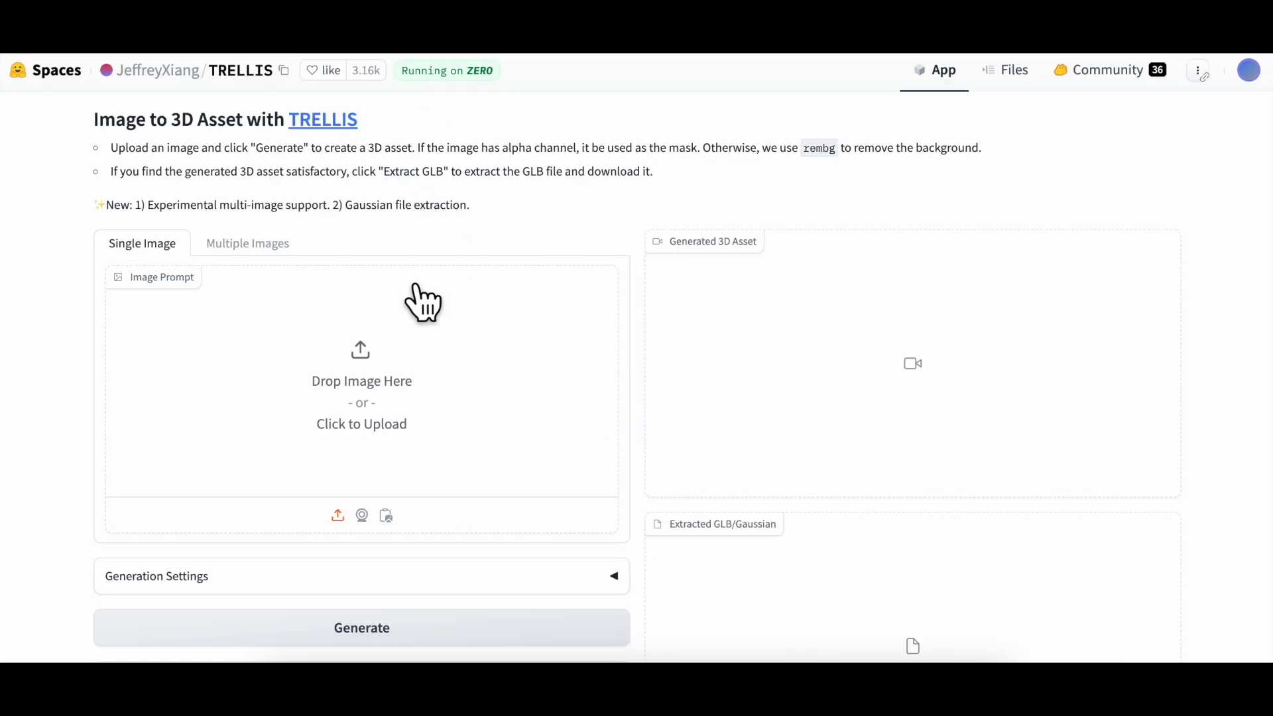
Step: Try isometric view of pot.jpg from Downloads as the single image prompt and clear it again
left_click(364, 375)
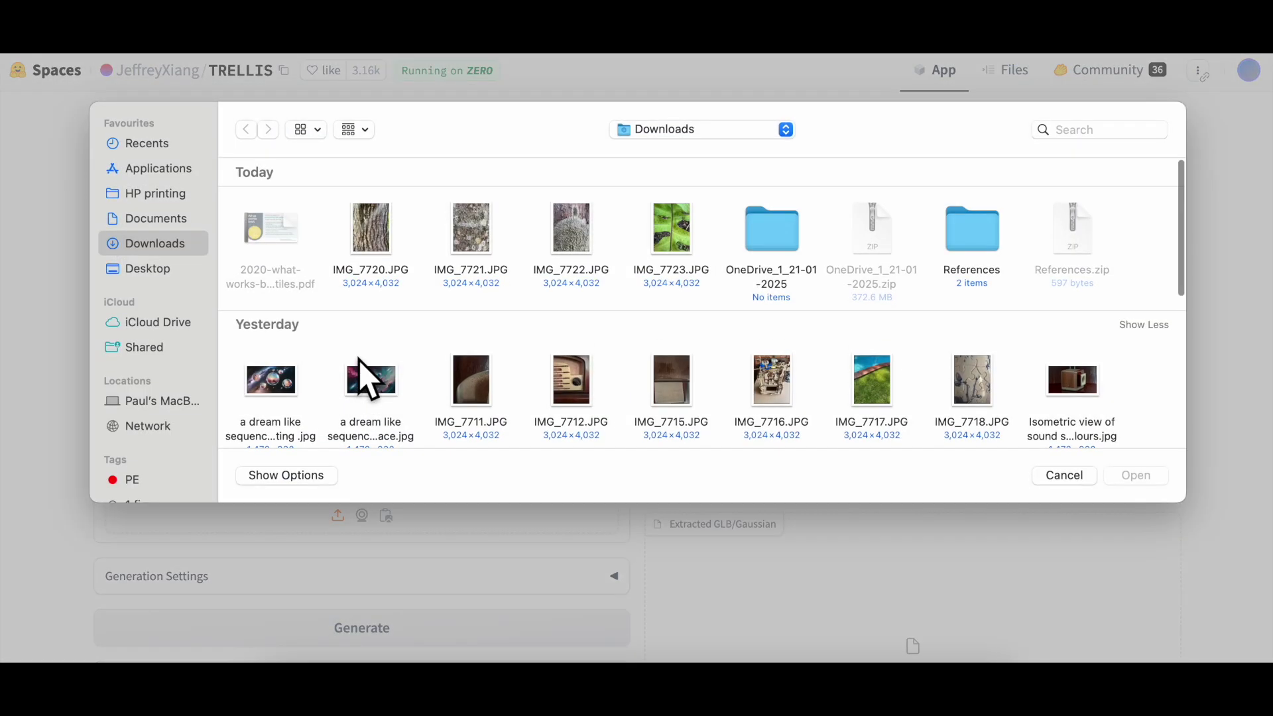
left_click(152, 268)
left_click(154, 252)
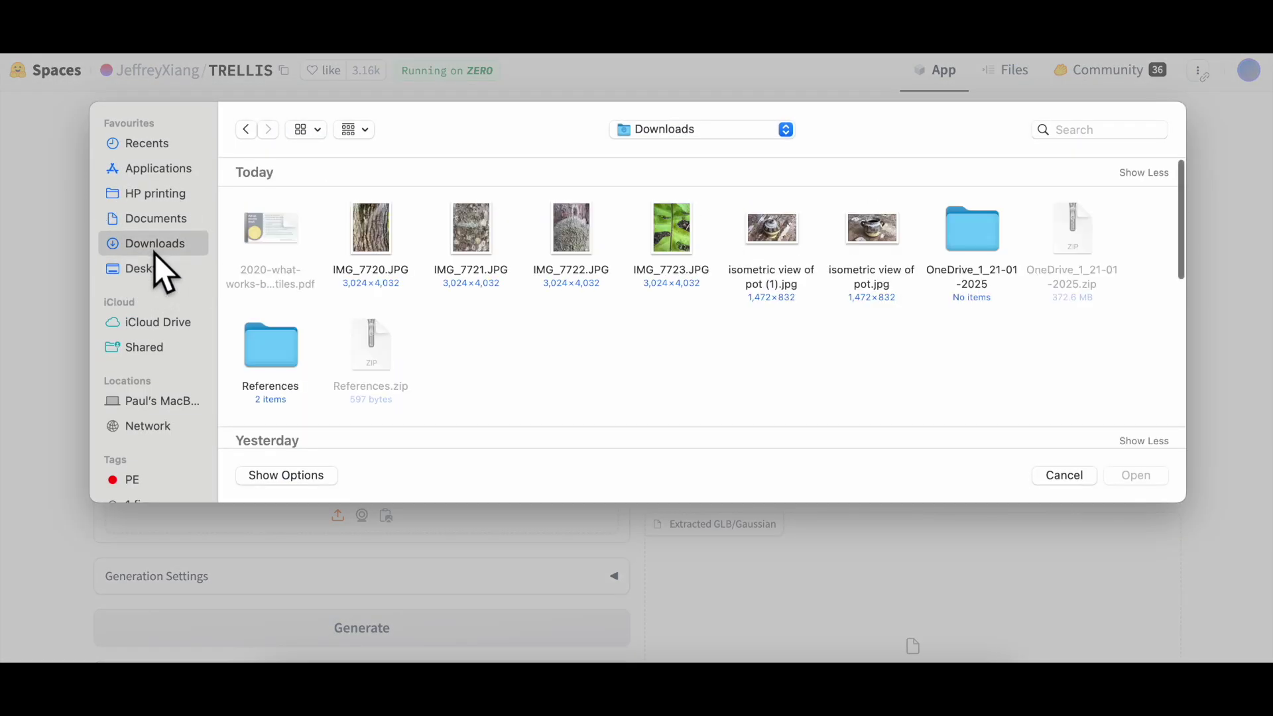
double_click(886, 236)
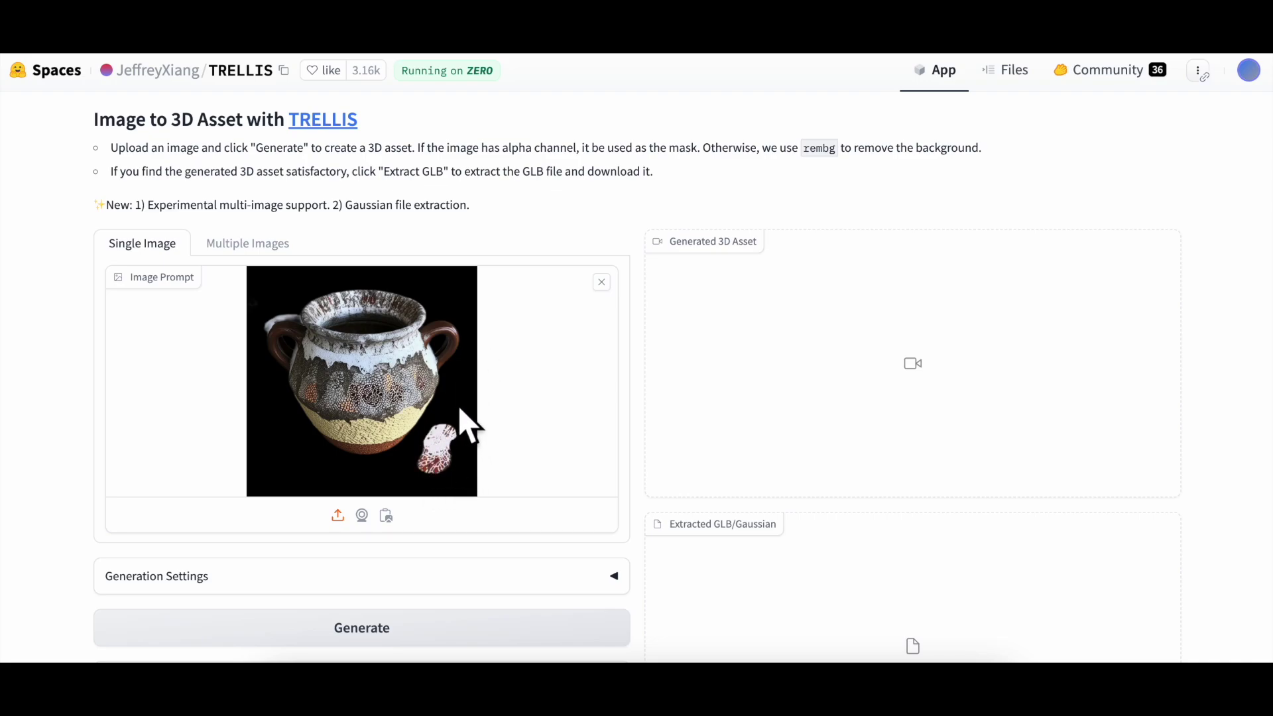
left_click(602, 281)
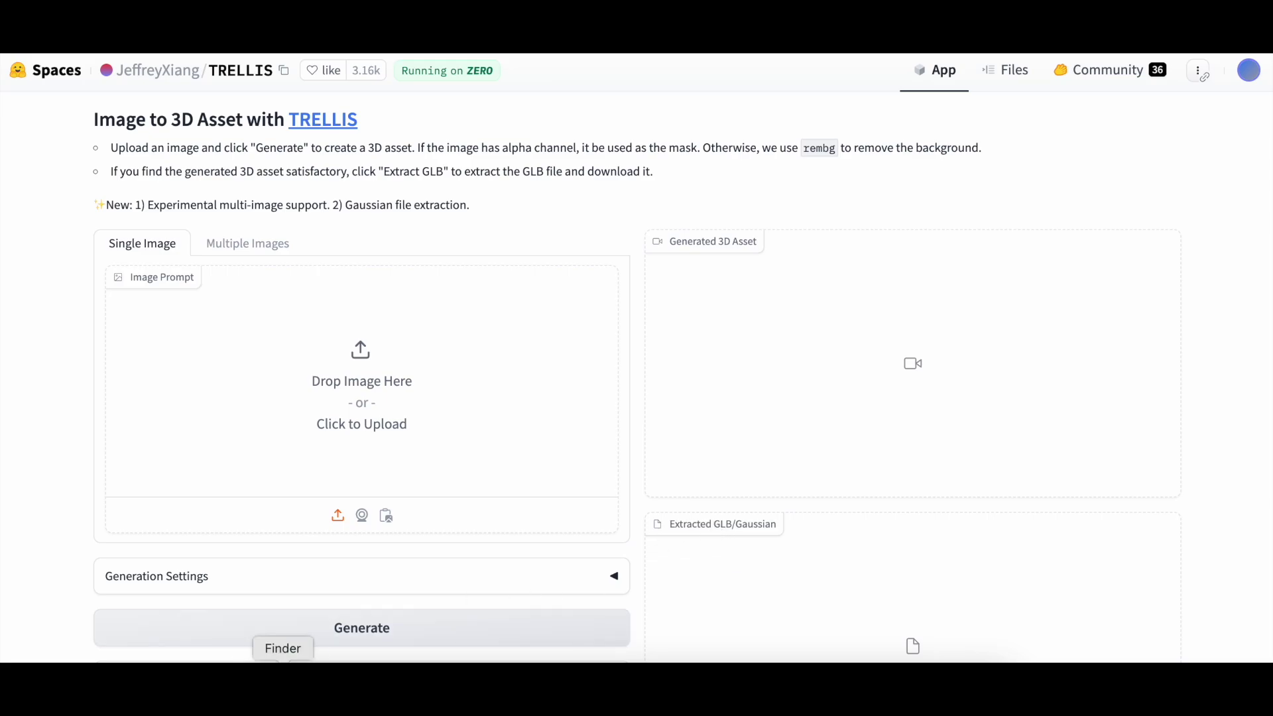
Step: Switch to Finder, open isometric view of pot.jpg from Downloads in Preview, and shrink its window to fit the screen
left_click(283, 670)
left_click_drag(915, 0, 674, 174)
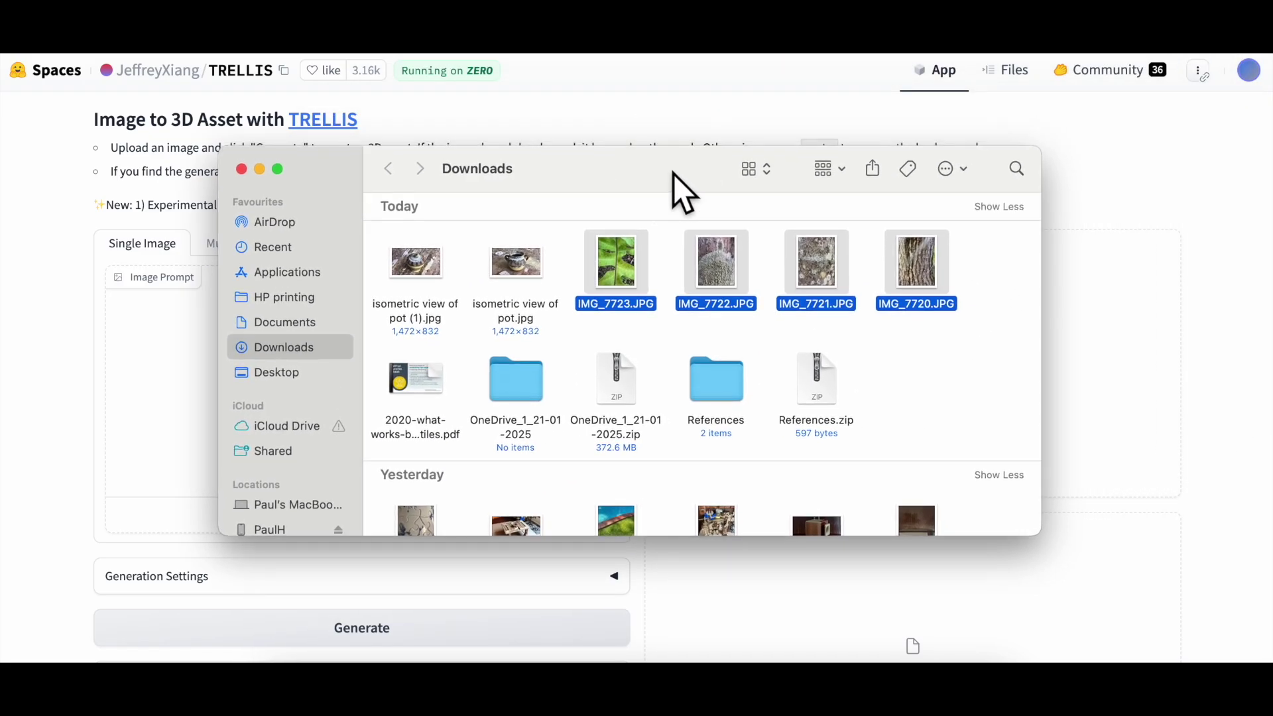
left_click(527, 272)
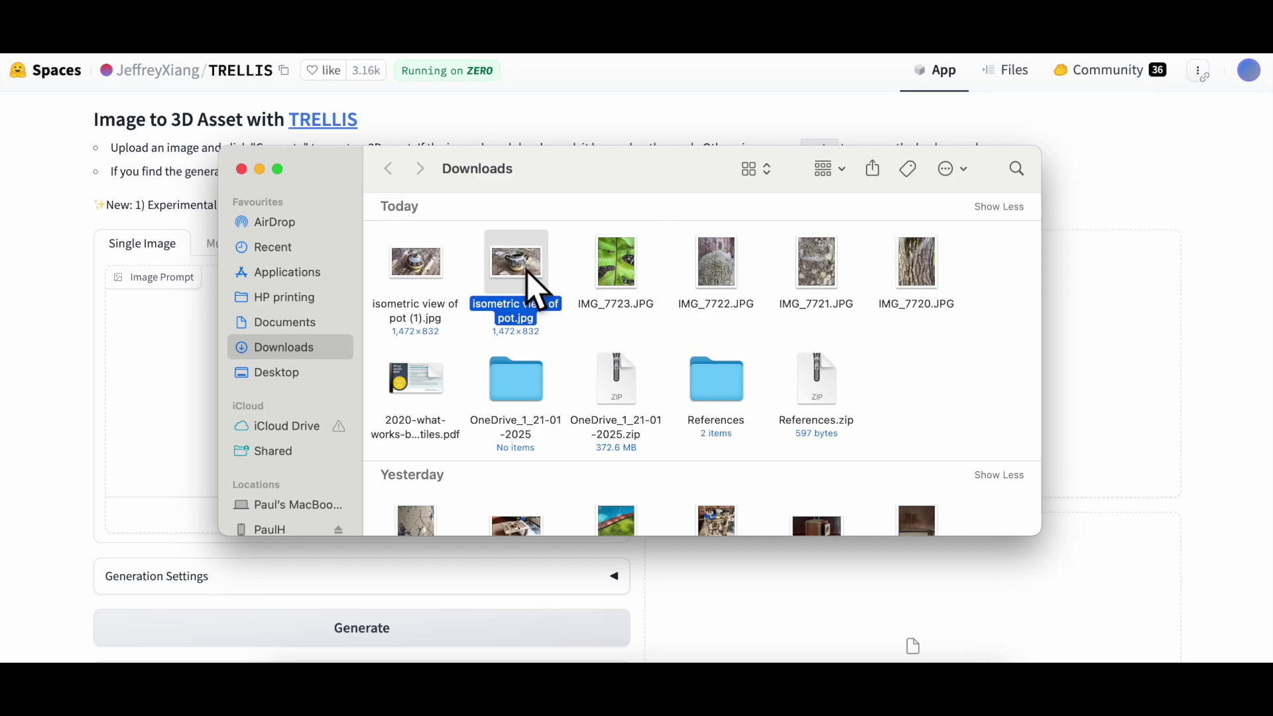
key("space")
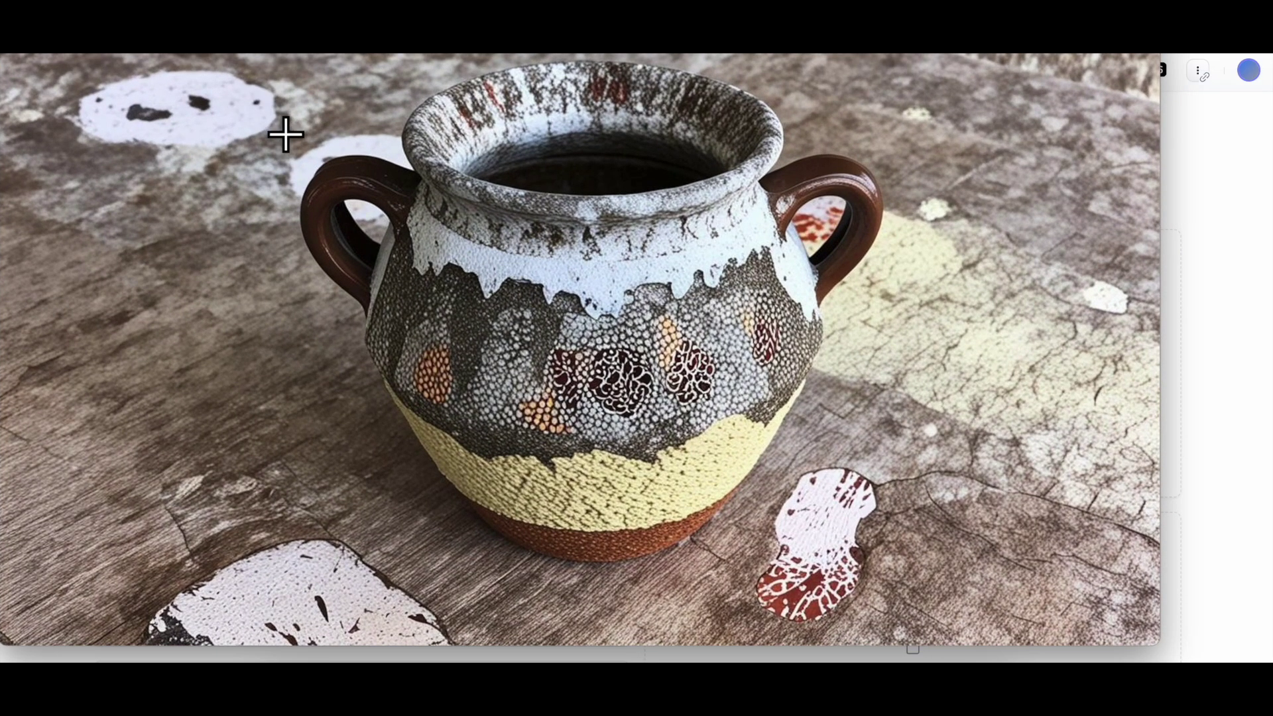
left_click_drag(1160, 0, 931, 127)
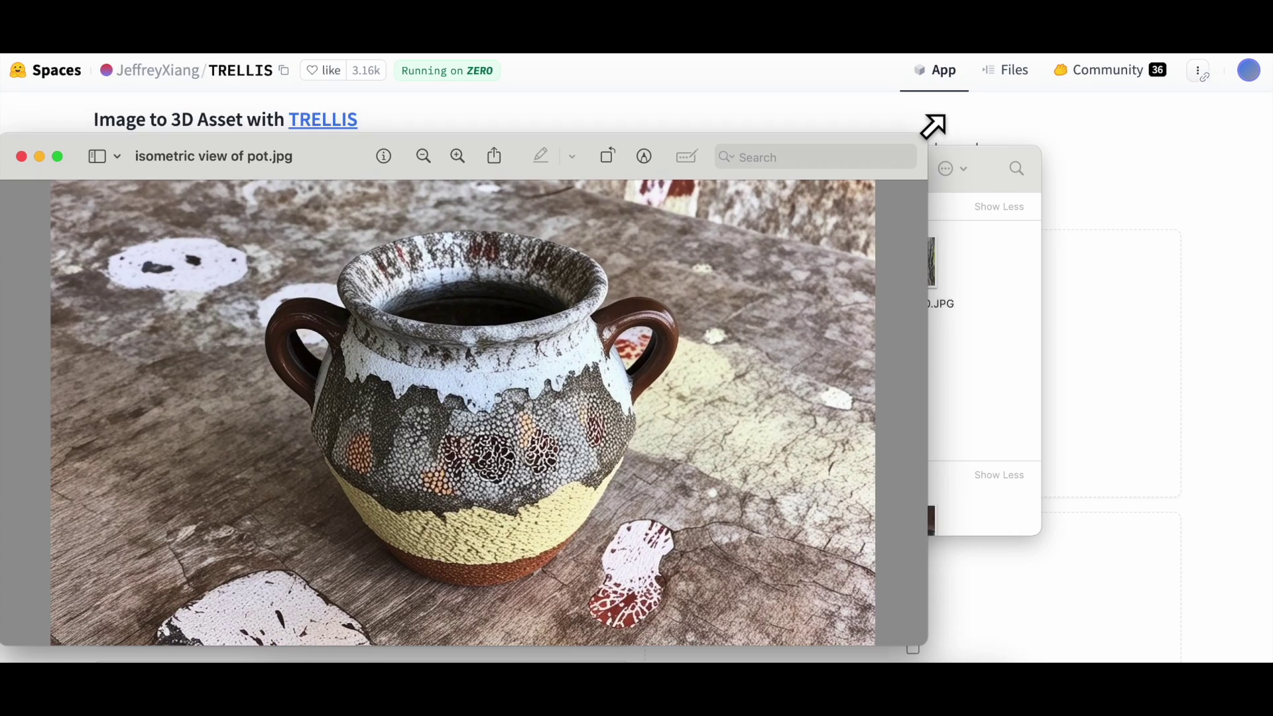
left_click_drag(320, 168, 374, 166)
Step: Remove the background from the pot image, converting it to PNG
left_click(263, 0)
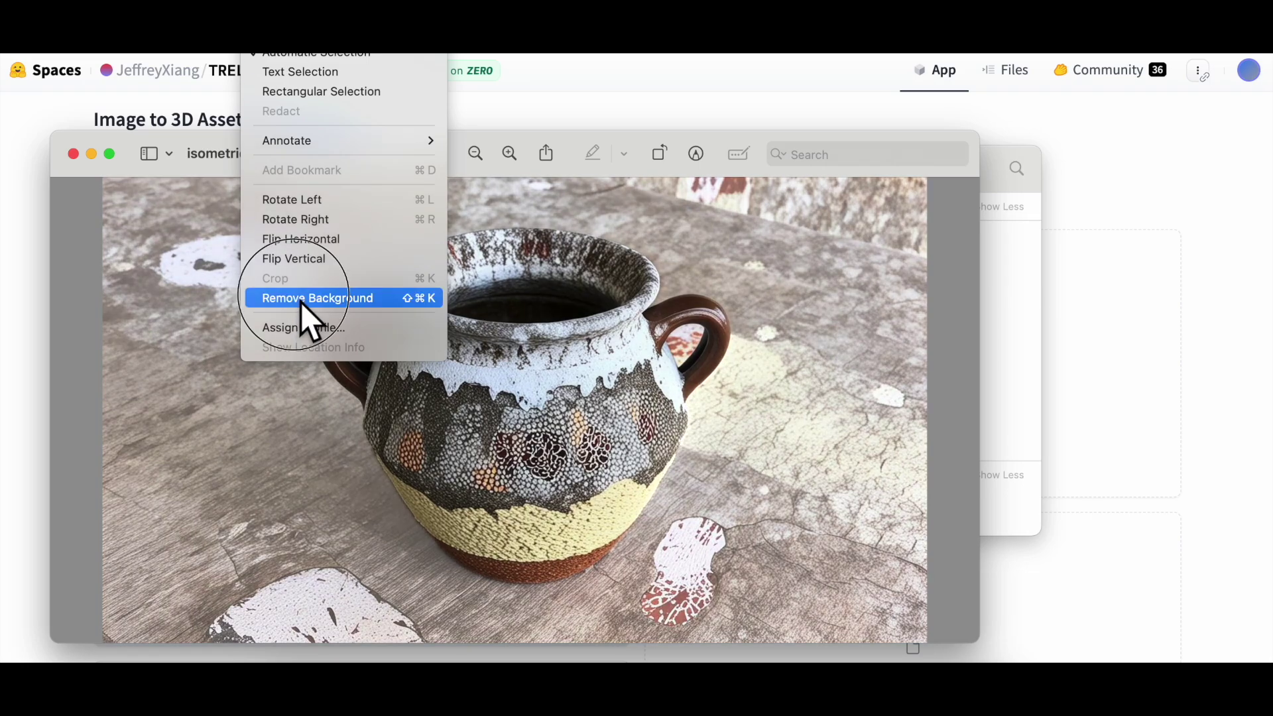
left_click(304, 298)
left_click(592, 473)
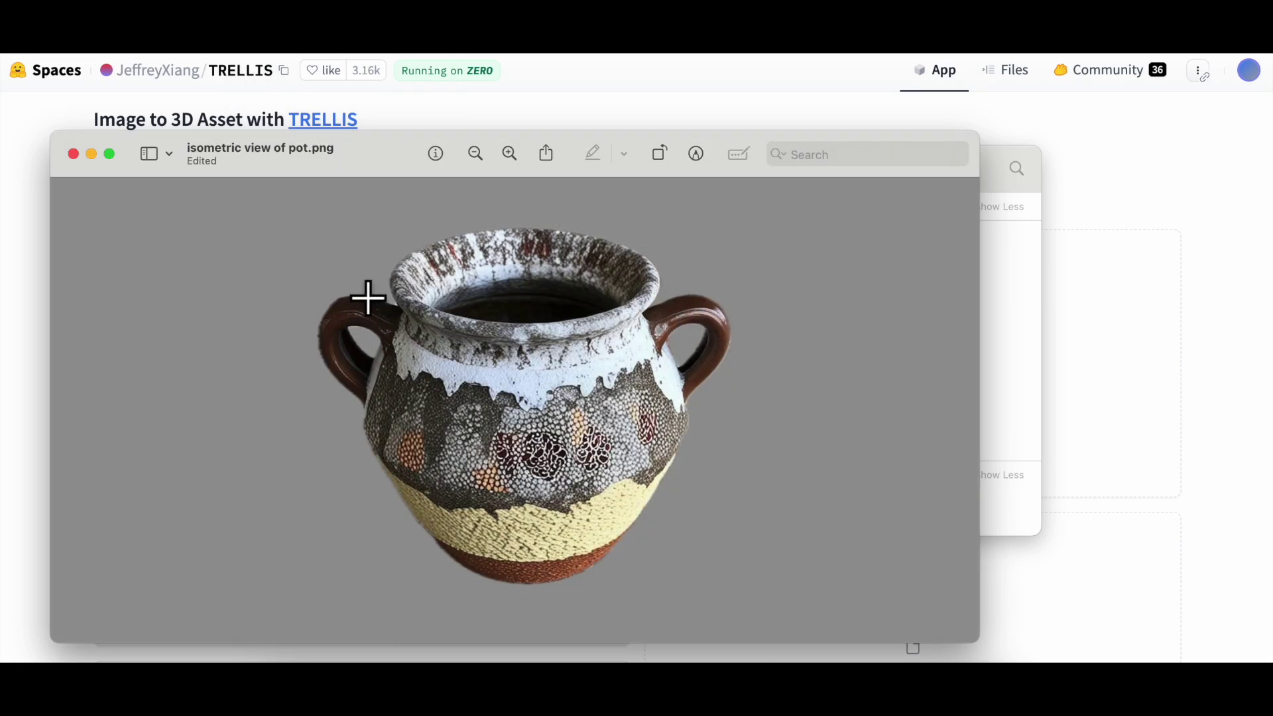
Step: Save isometric view of pot.png, close the image, and return to the TRELLIS page
left_click(292, 153)
left_click(110, 54)
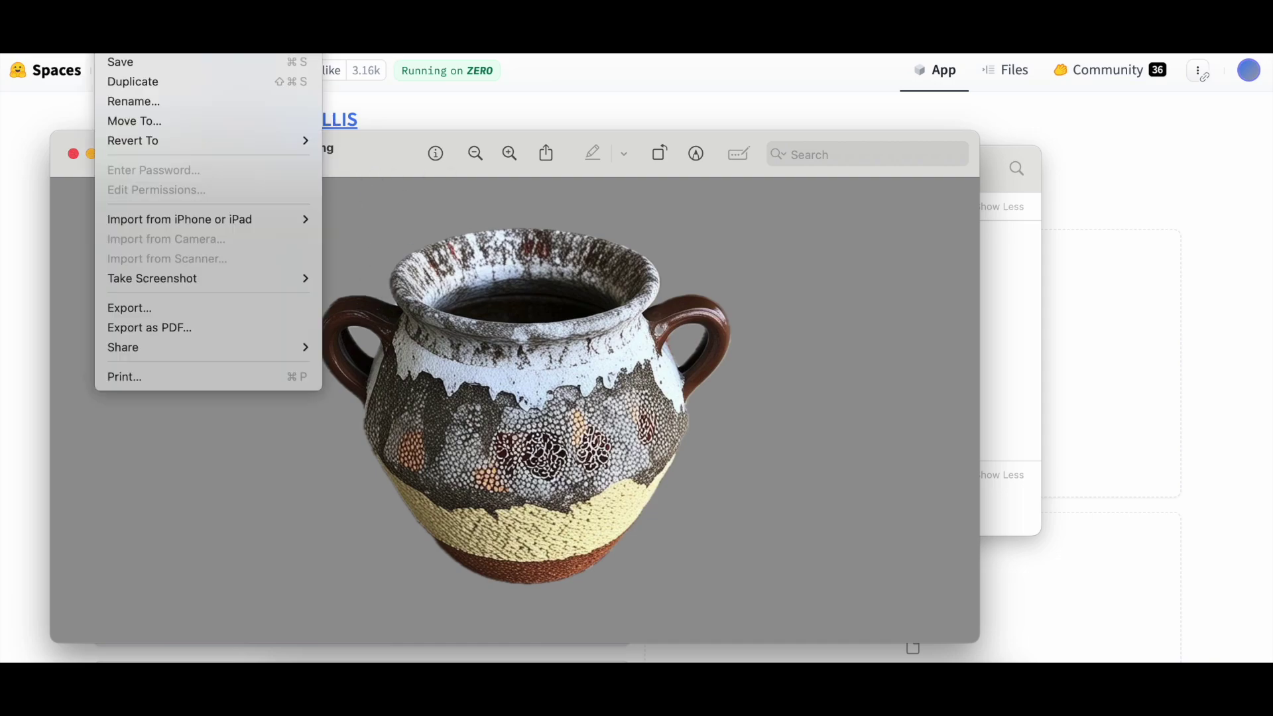
left_click(130, 67)
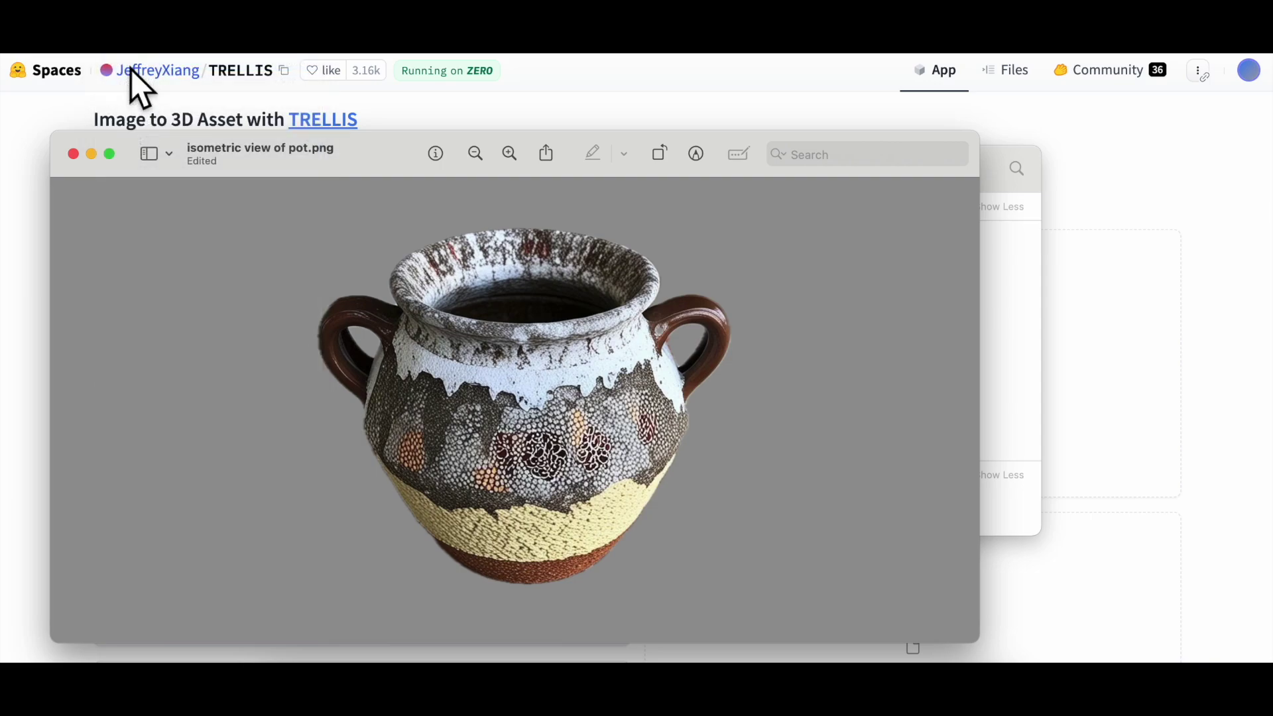
left_click(73, 155)
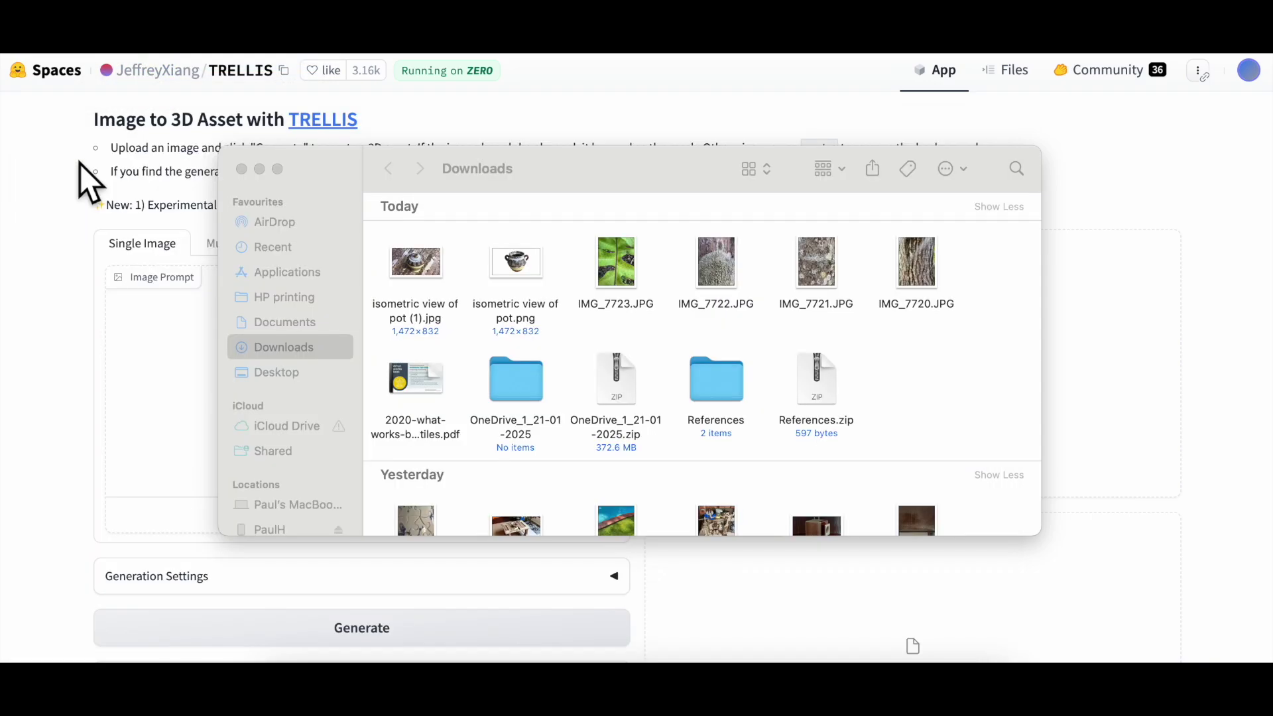
left_click(1154, 311)
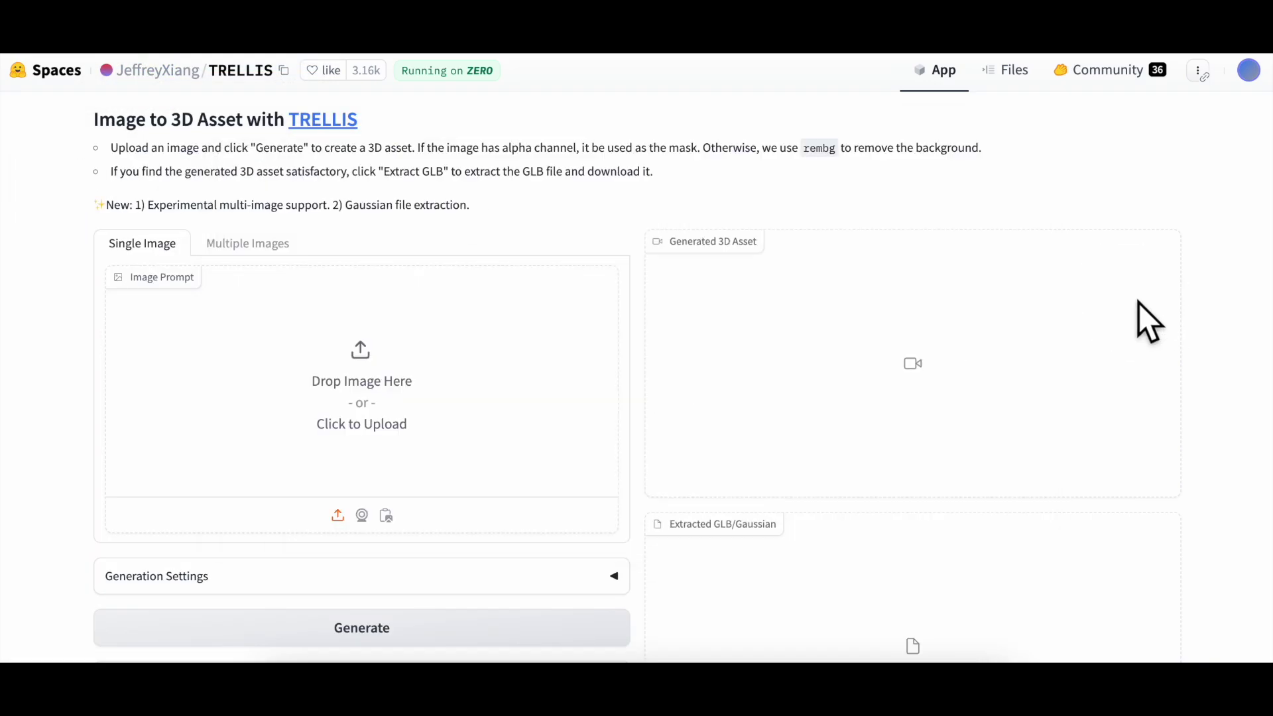
Step: Load isometric view of pot.png from Downloads as the single image prompt and generate its 3D asset
left_click(370, 383)
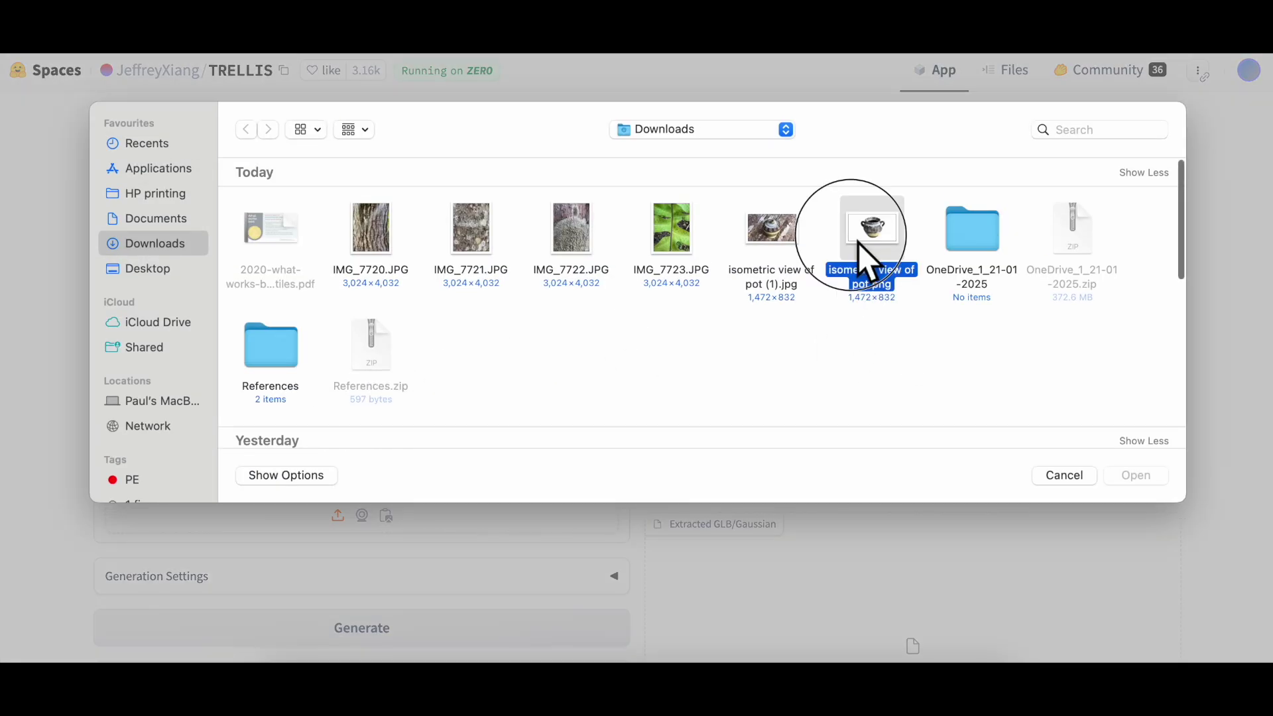
double_click(859, 240)
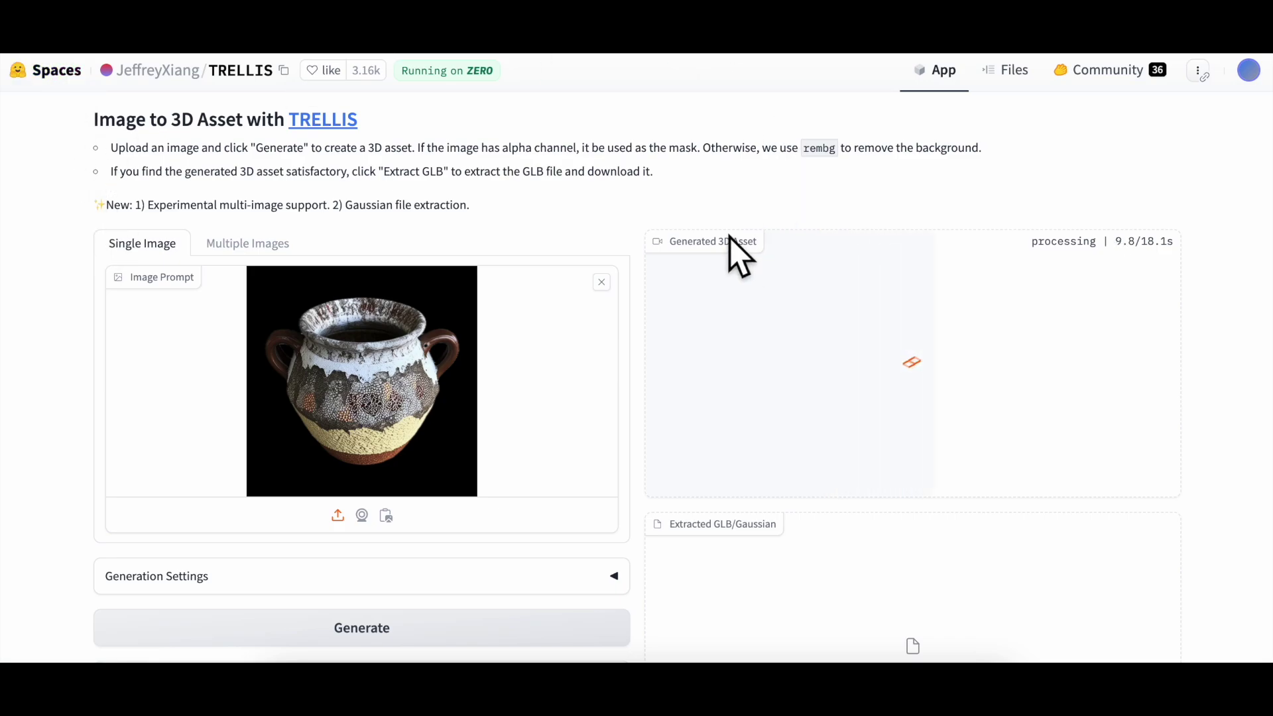
scroll(729, 237, "down", 6)
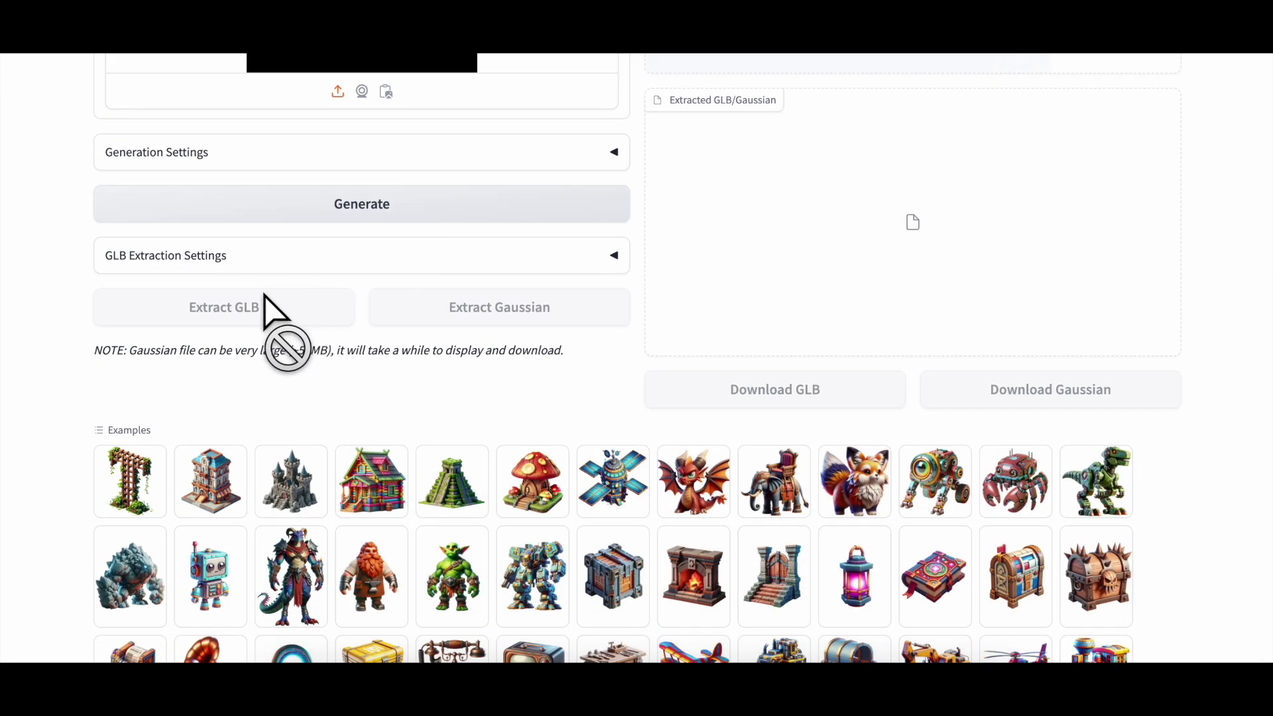
scroll(487, 395, "up", 6)
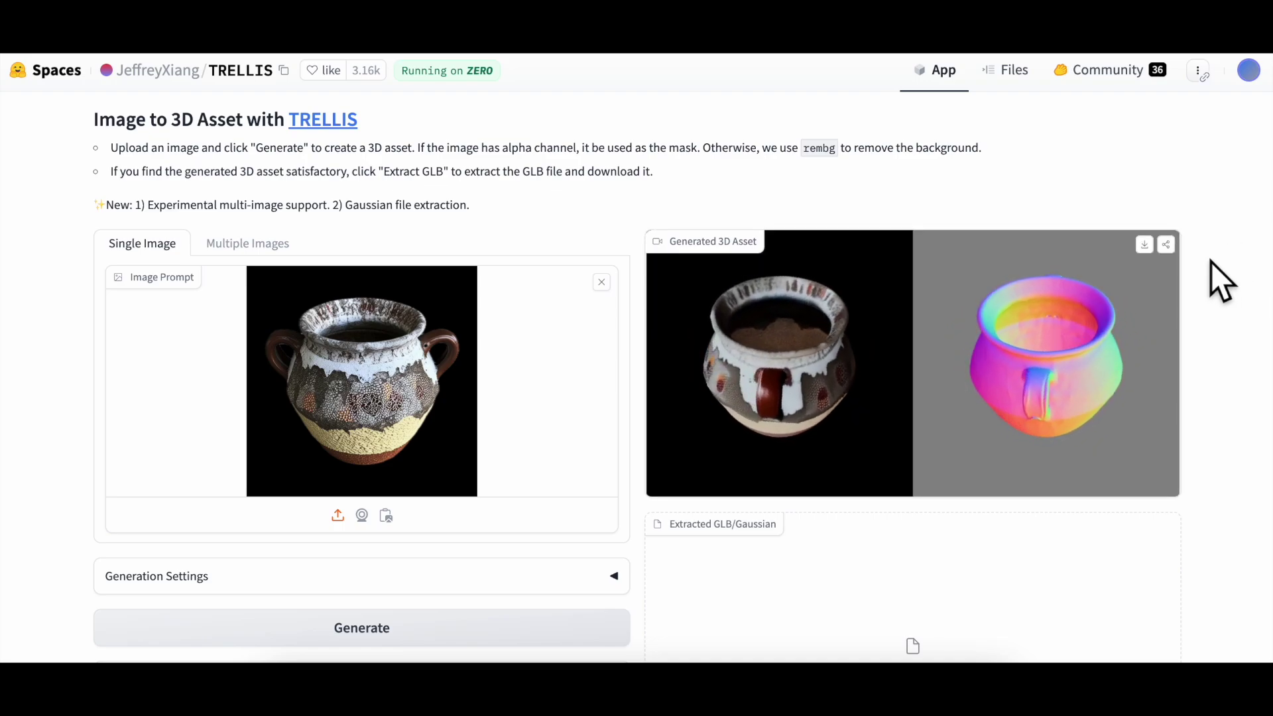
mouse_move(1026, 355)
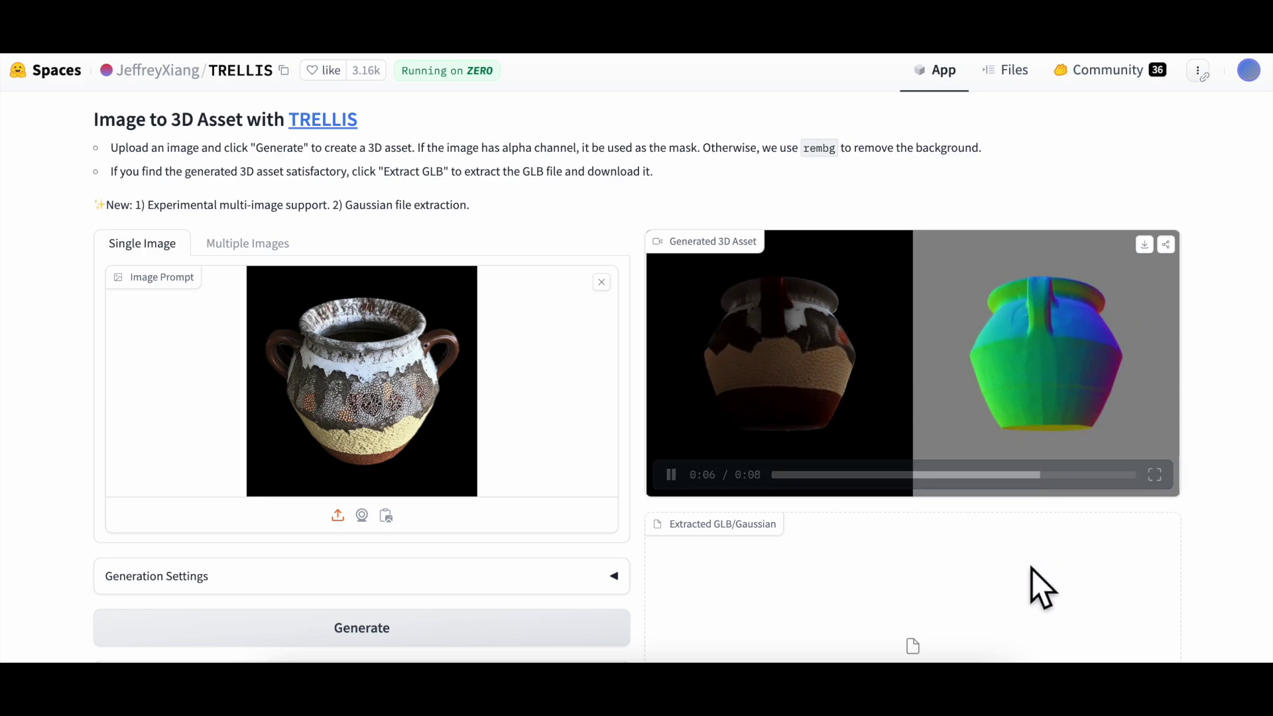
Step: Extract a GLB file from the generated pot asset
scroll(1008, 559, "down", 4)
scroll(1009, 560, "up", 2)
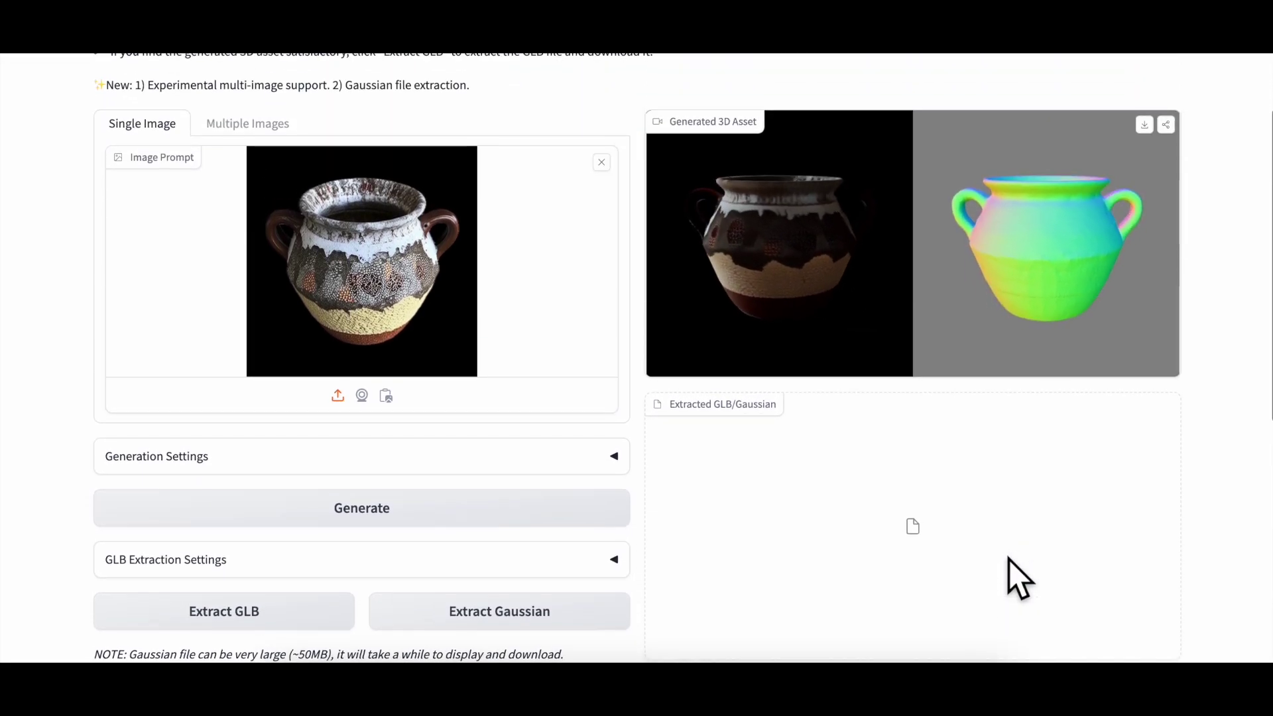
scroll(1009, 560, "down", 2)
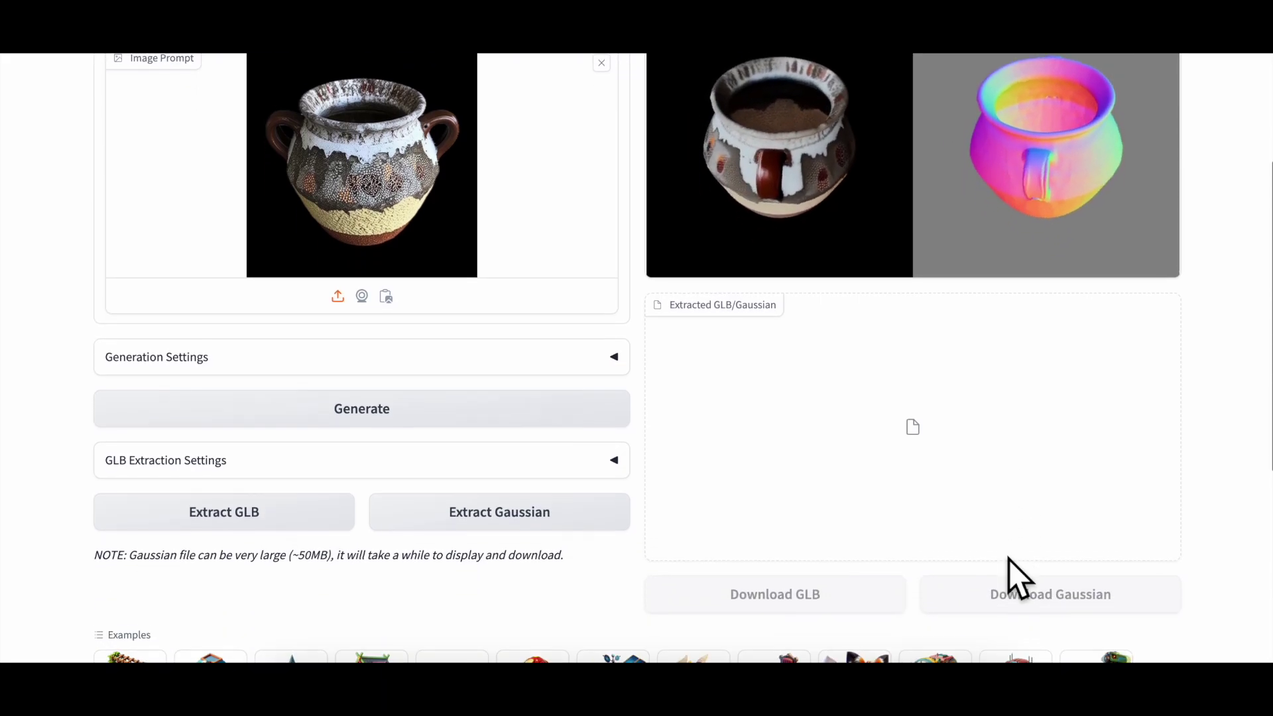
scroll(372, 405, "down", 3)
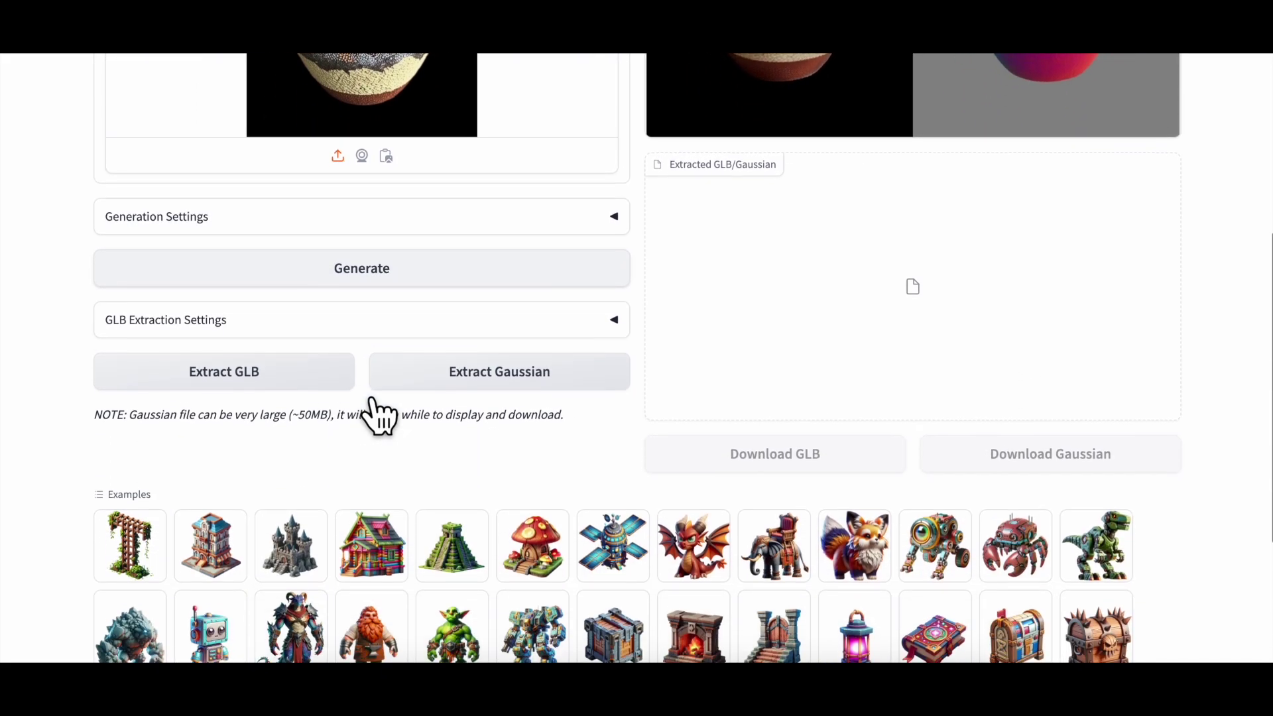
scroll(373, 401, "down", 2)
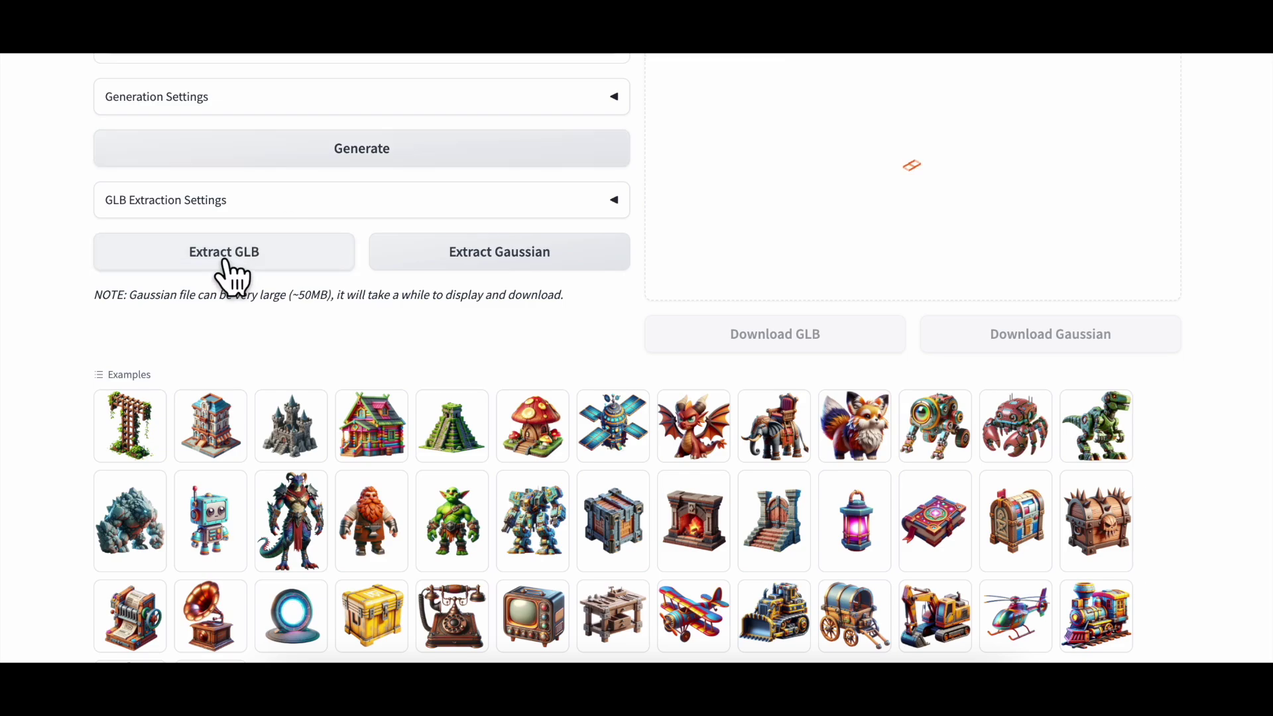
scroll(272, 321, "up", 2)
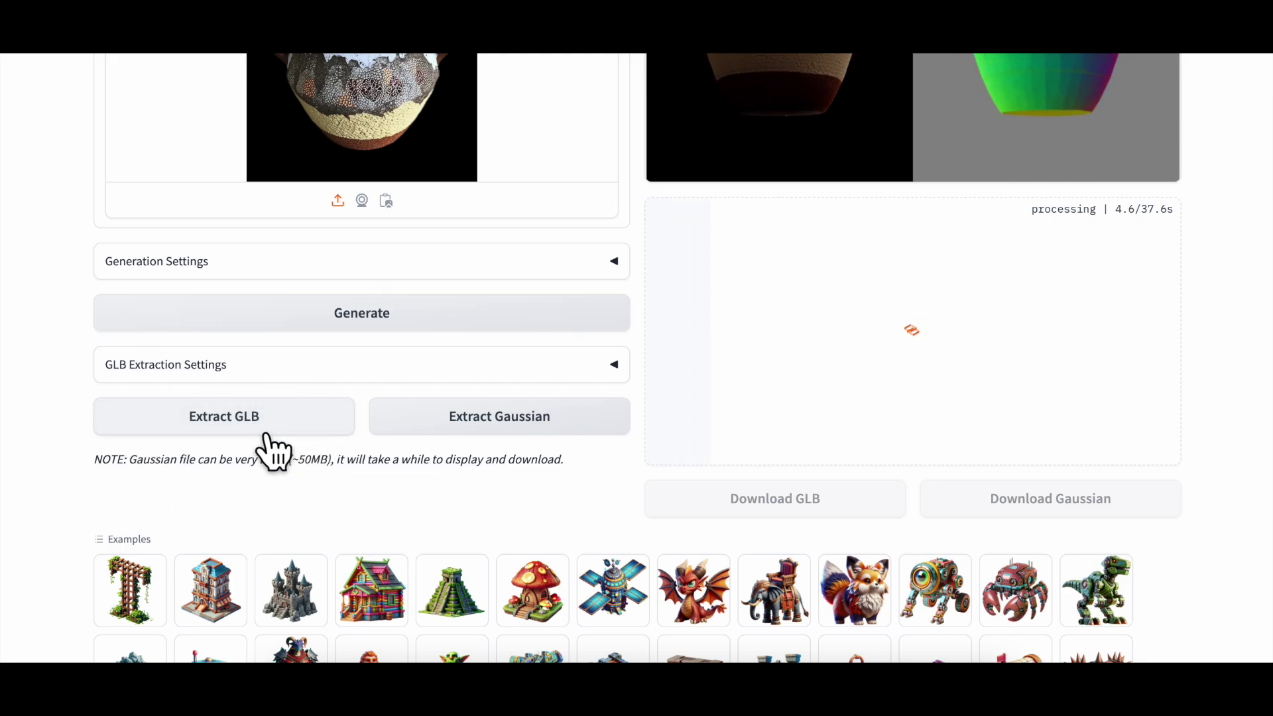
Step: Expand the generation settings and review the seed, guidance strength, sampling steps and multi-image algorithm options
scroll(268, 438, "up", 4)
scroll(269, 438, "down", 3)
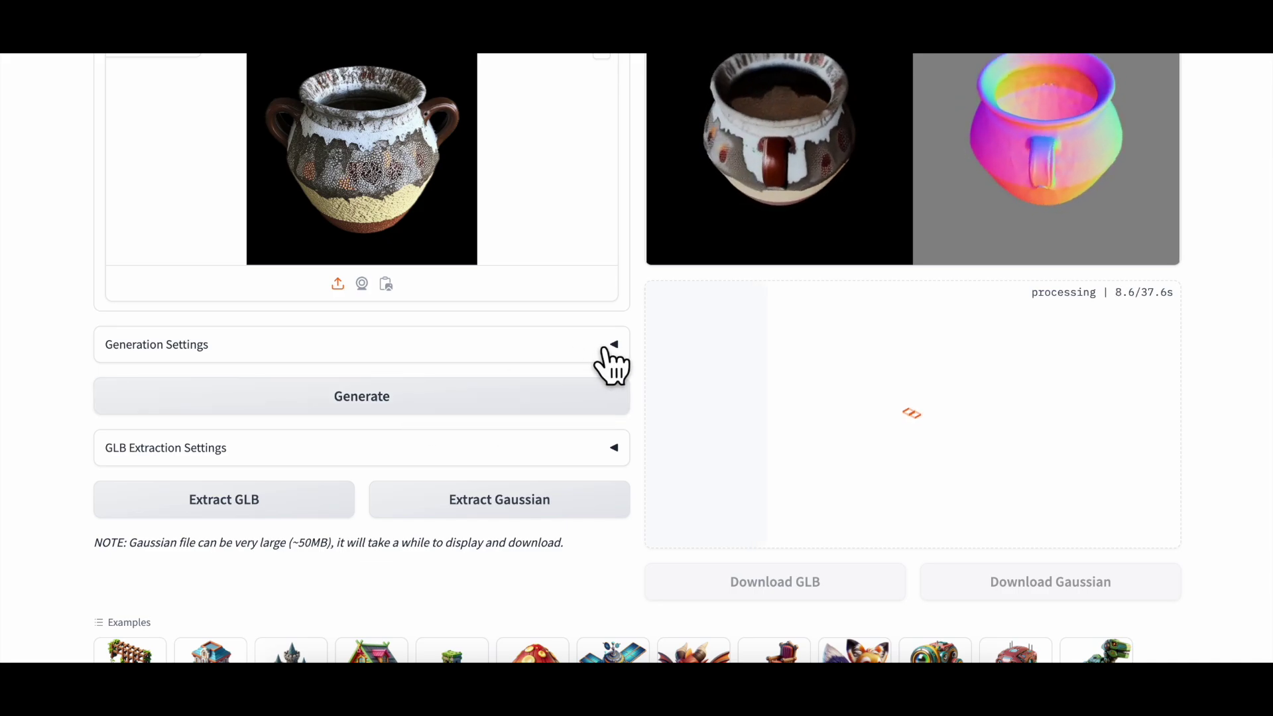
left_click(605, 346)
scroll(474, 427, "down", 2)
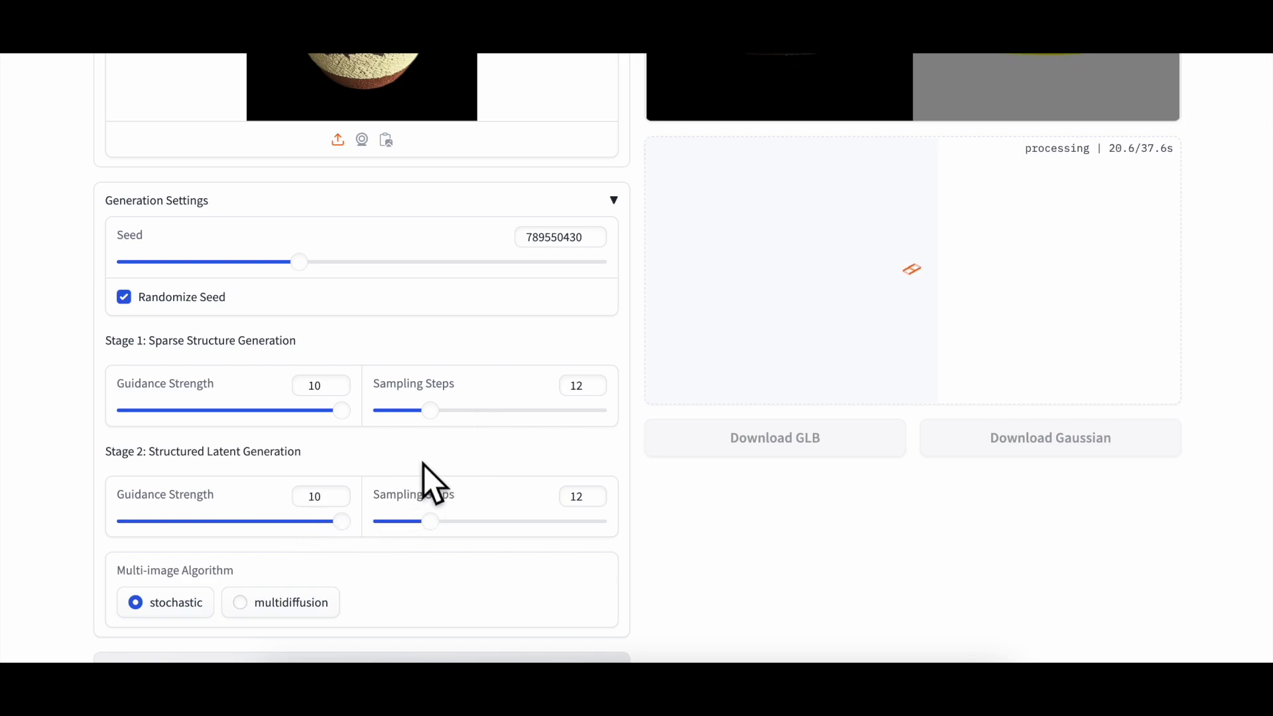
scroll(423, 464, "down", 2)
scroll(423, 464, "up", 4)
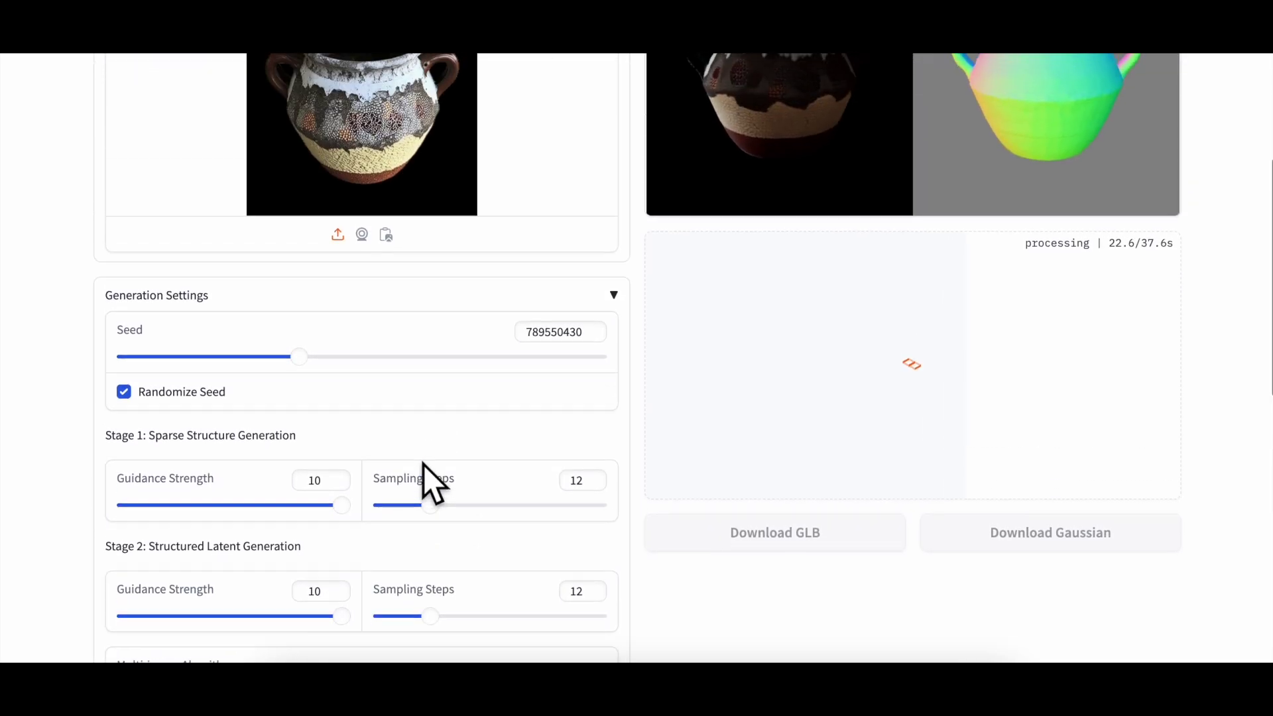
scroll(423, 464, "up", 2)
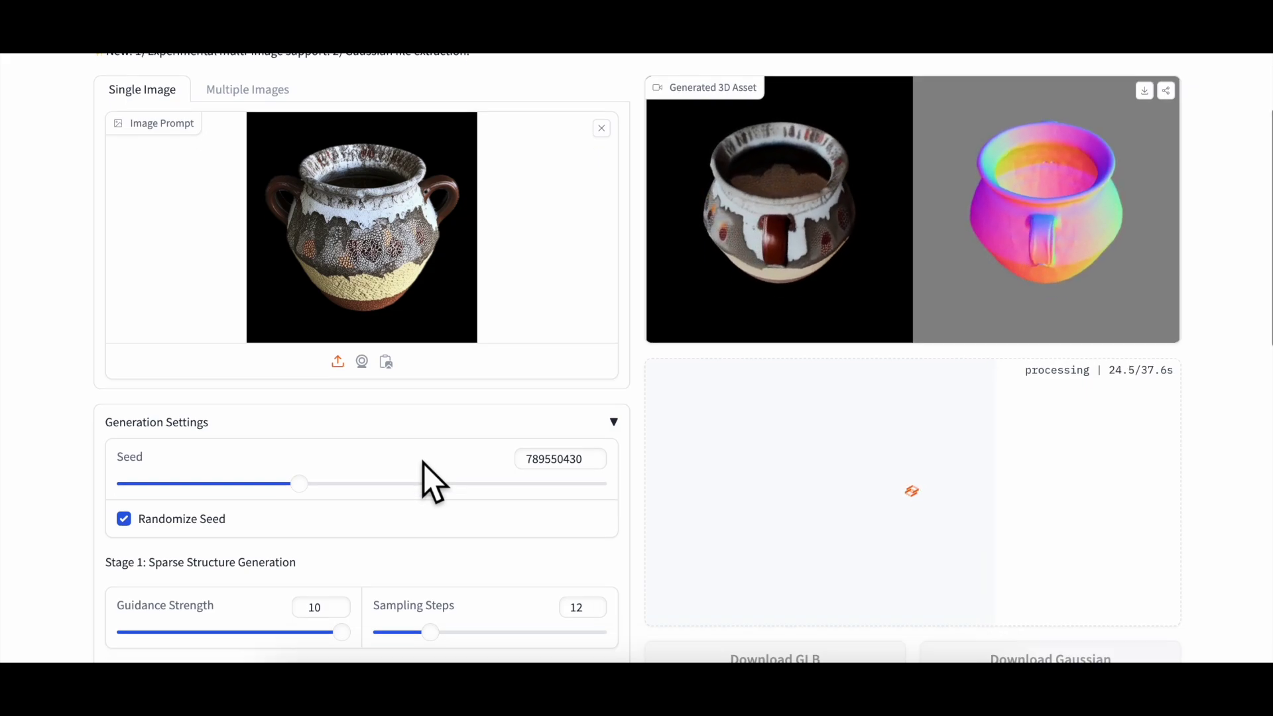
scroll(423, 464, "down", 1)
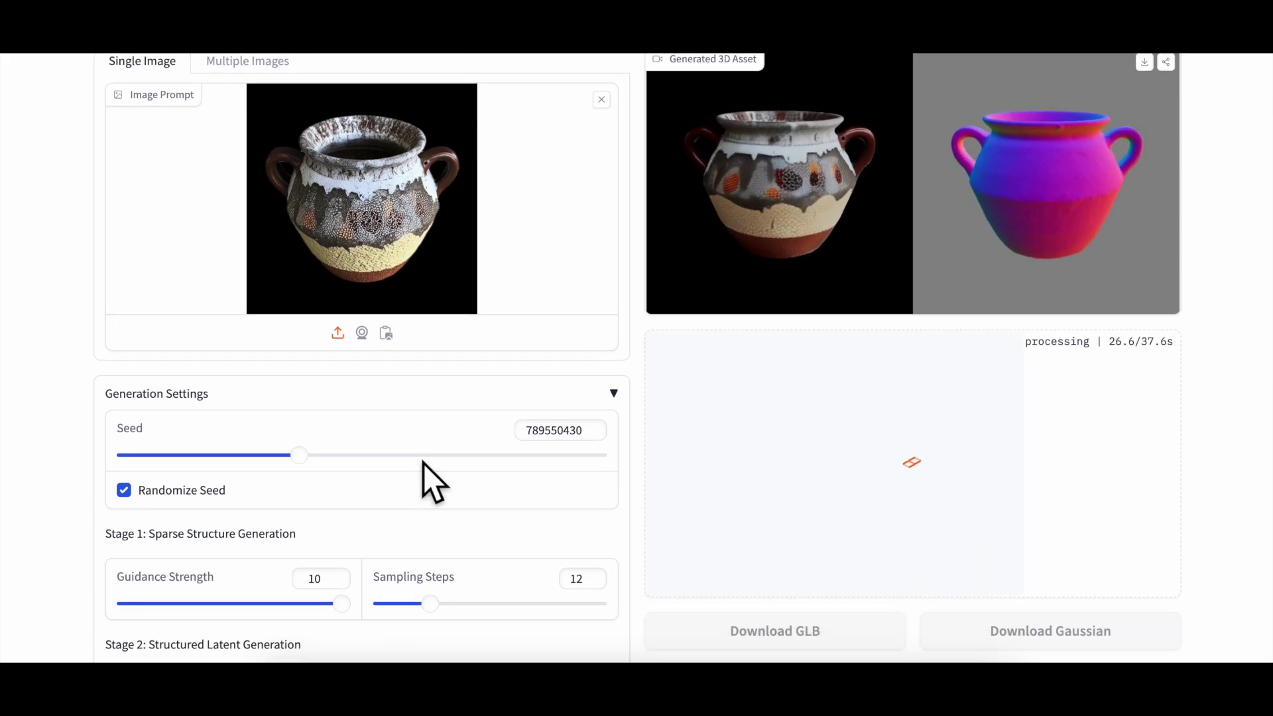
scroll(423, 463, "down", 1)
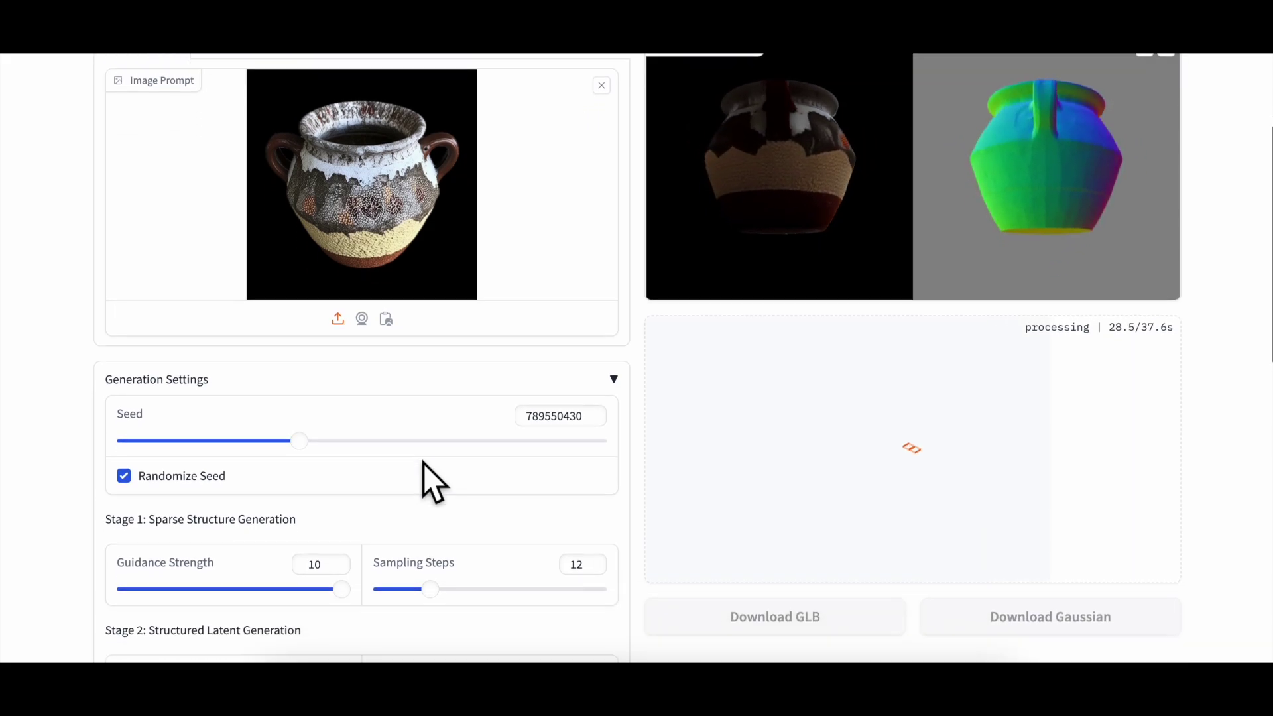
scroll(423, 463, "down", 3)
scroll(423, 463, "down", 1)
scroll(423, 463, "up", 1)
scroll(423, 463, "up", 1)
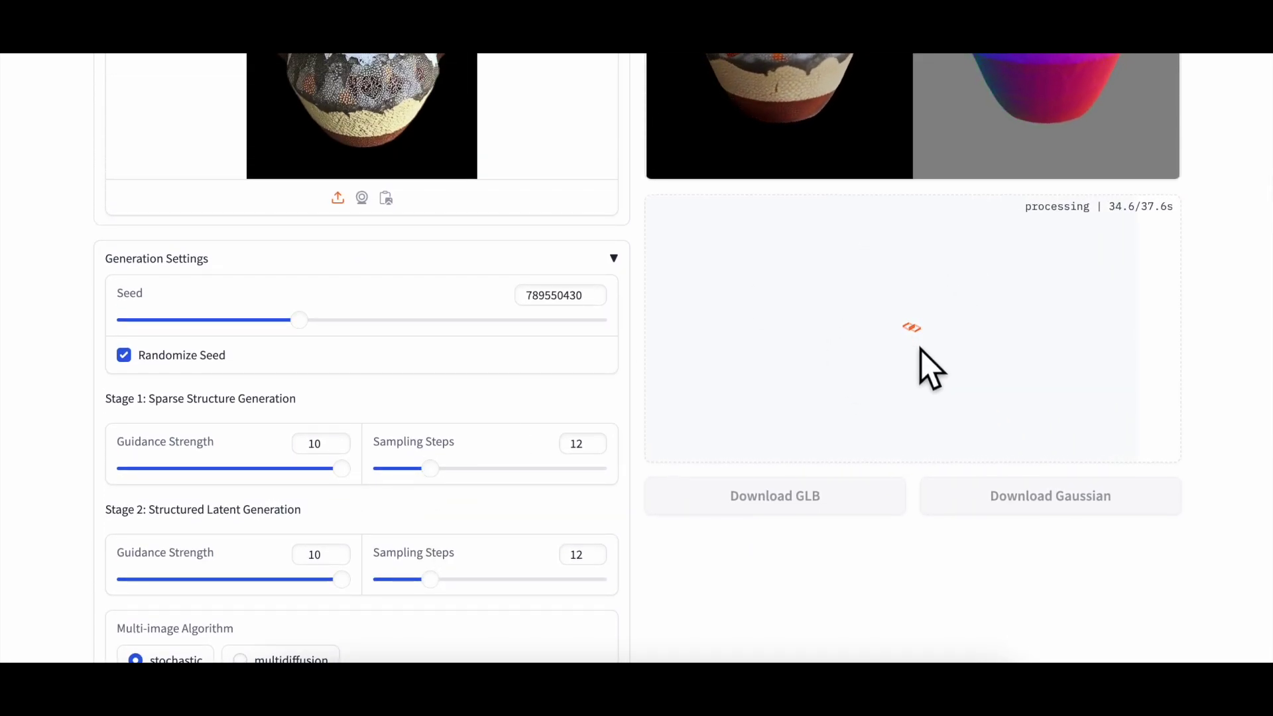
scroll(920, 349, "up", 1)
scroll(920, 349, "down", 1)
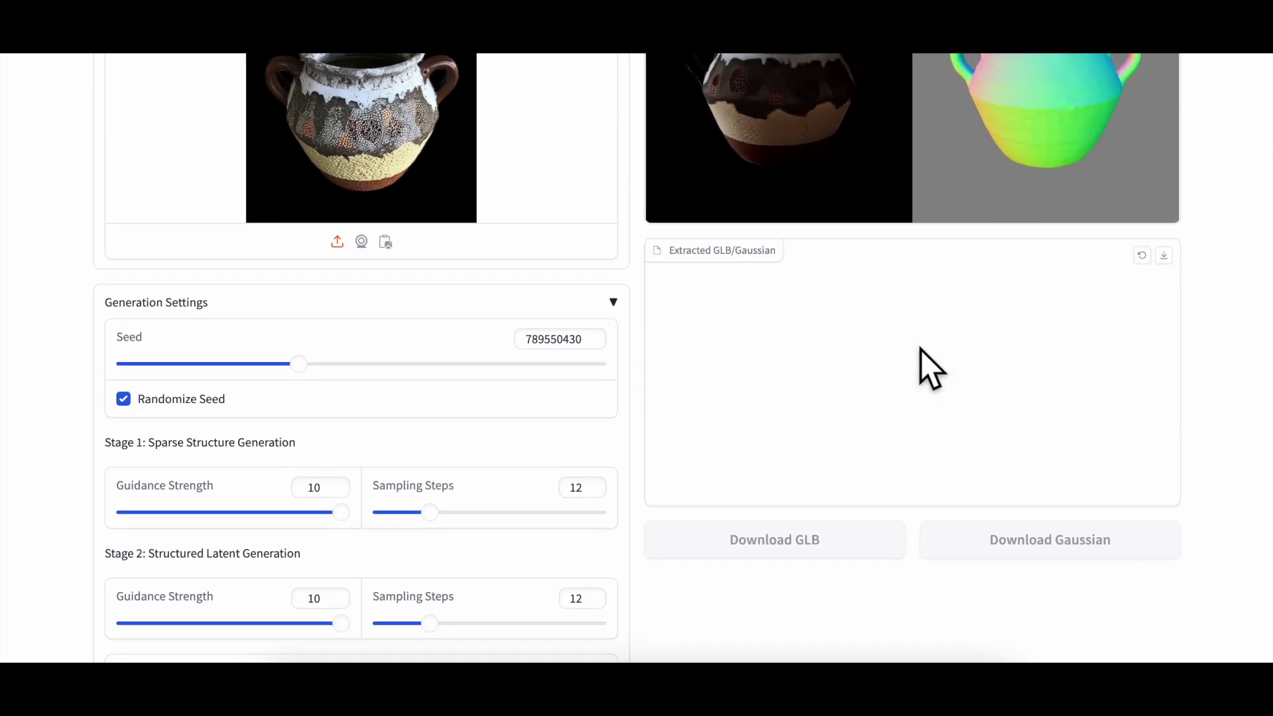
Step: Check the extracted pot model in the 3D viewer and download it as a GLB file
scroll(920, 349, "down", 3)
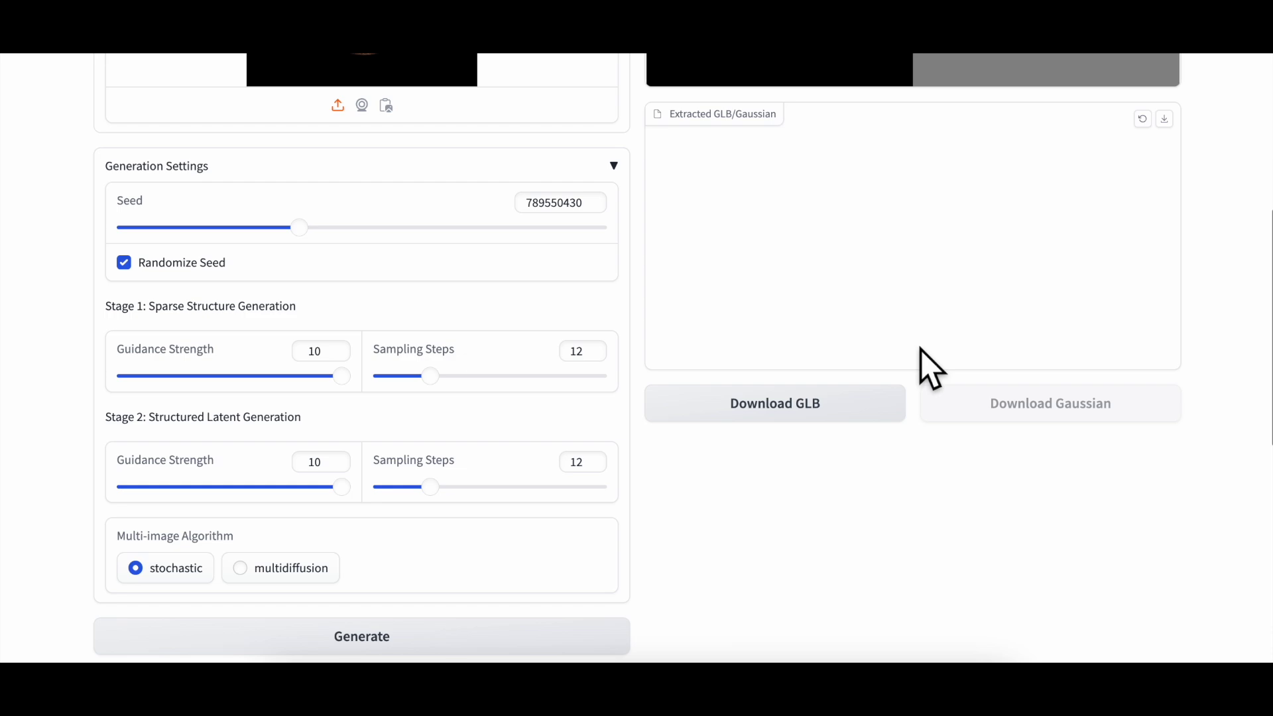
scroll(922, 355, "up", 3)
mouse_move(932, 364)
left_mouse_down()
mouse_move(844, 369)
mouse_move(1088, 381)
mouse_move(901, 369)
mouse_move(958, 379)
mouse_move(954, 440)
mouse_move(951, 365)
left_mouse_up()
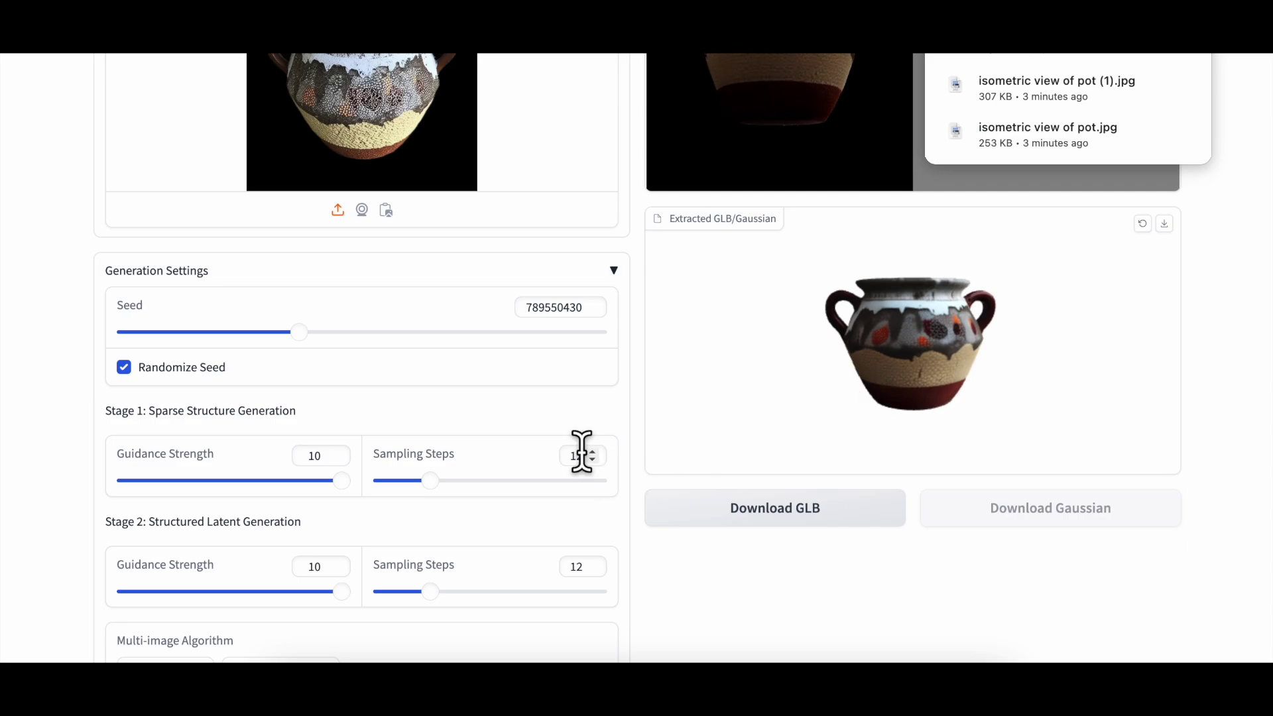
Step: Generate the pot's 3D asset again from the same image, keeping Randomize Seed enabled and the other generation settings as they are
scroll(581, 451, "up", 2)
scroll(582, 451, "down", 2)
scroll(582, 452, "up", 4)
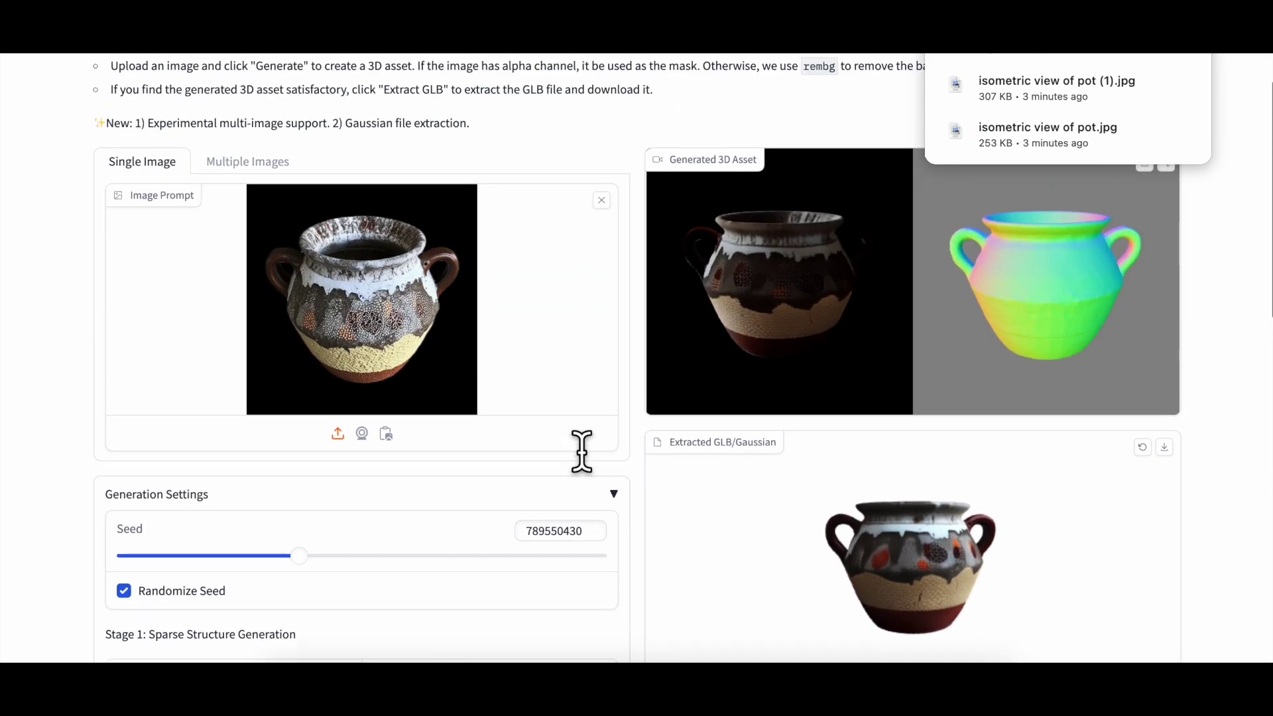
scroll(581, 451, "down", 8)
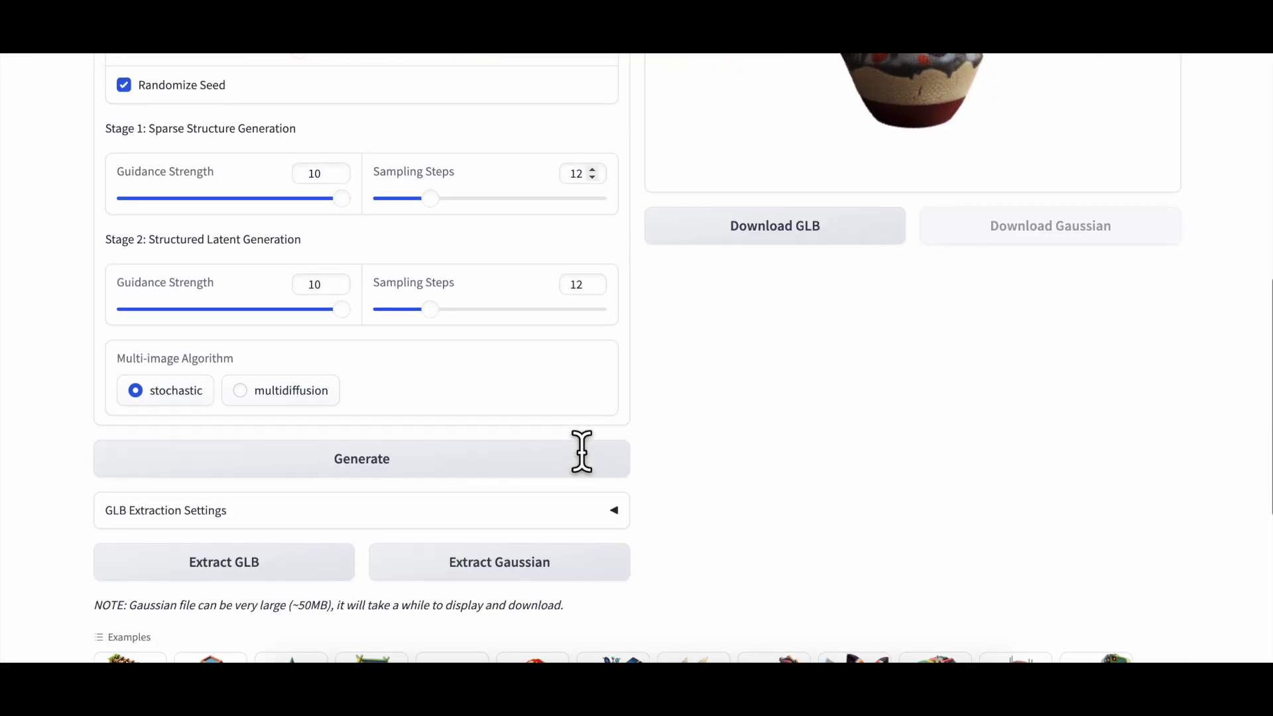
left_click(362, 461)
scroll(762, 426, "up", 9)
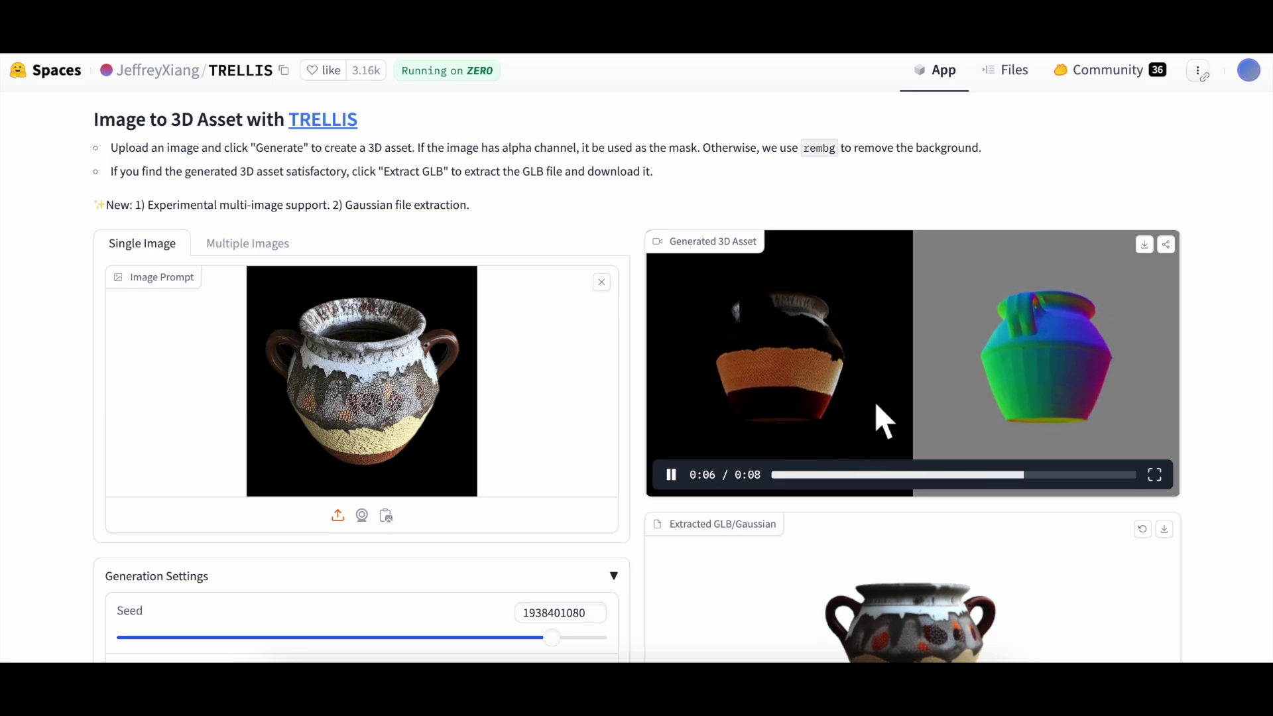
Step: Examine the surface and overall shape of the extracted pot model in the GLB viewer
scroll(969, 421, "down", 3)
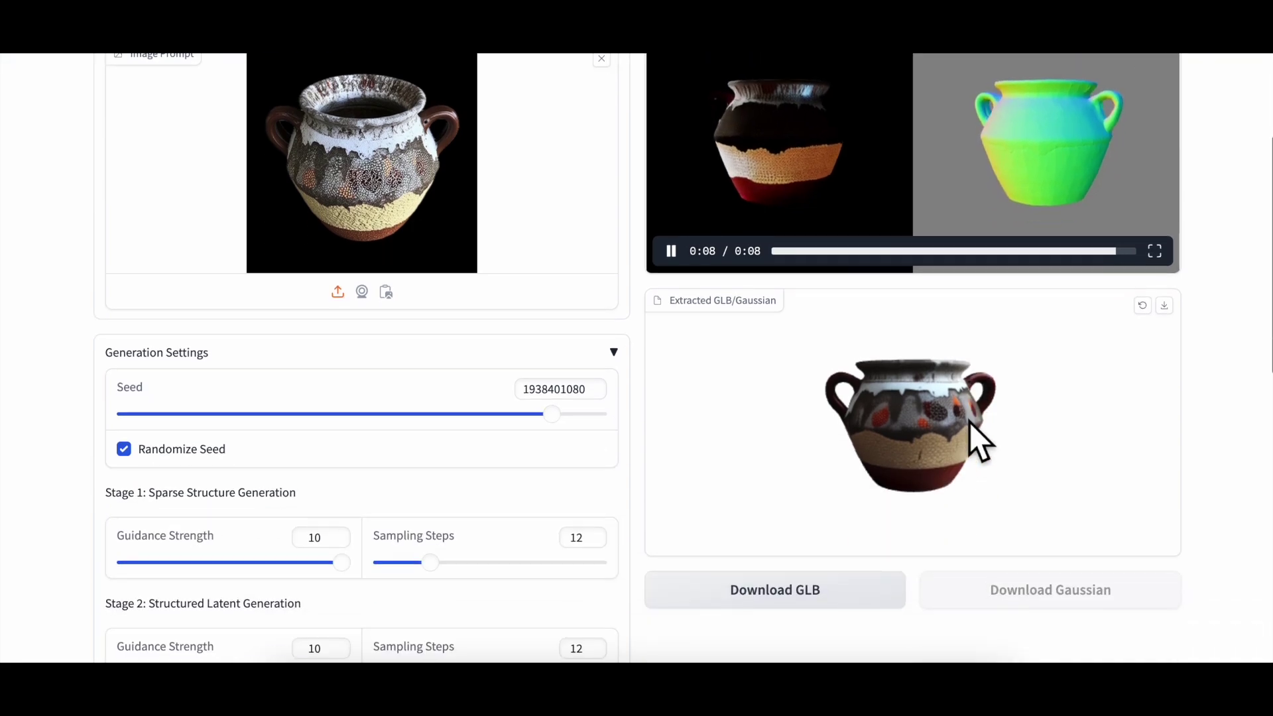
scroll(945, 413, "up", 5)
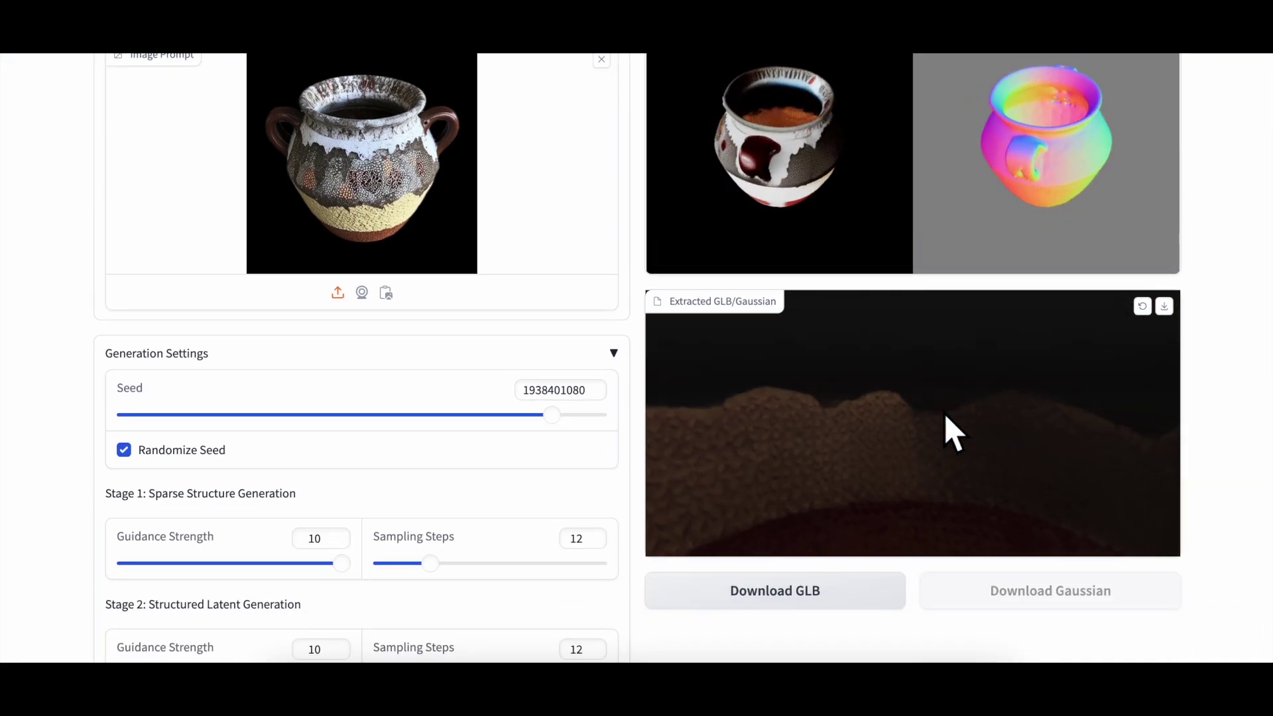
scroll(945, 414, "down", 3)
scroll(945, 414, "down", 1)
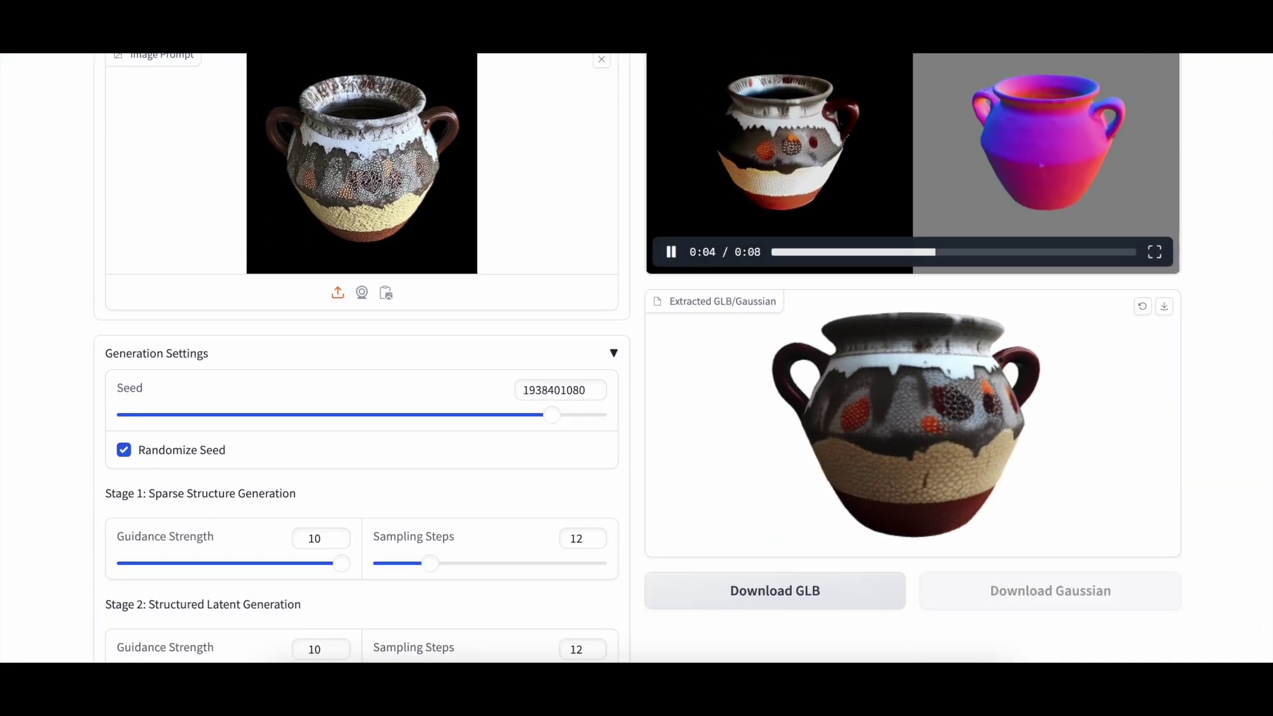
Step: Open the downloaded sample (9) GLB in Reality Converter, reposition its window, and view the pot from a lower angle
left_click(1193, 27)
left_click(1036, 89)
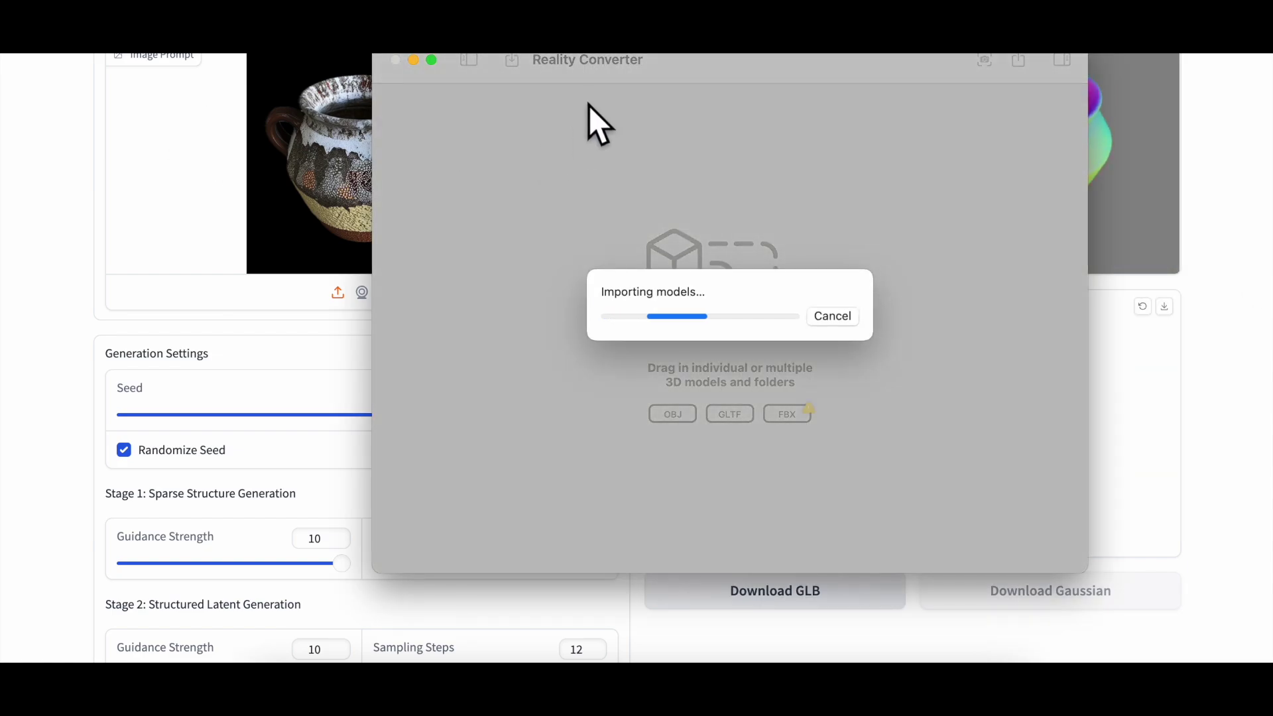
left_click_drag(578, 55, 498, 90)
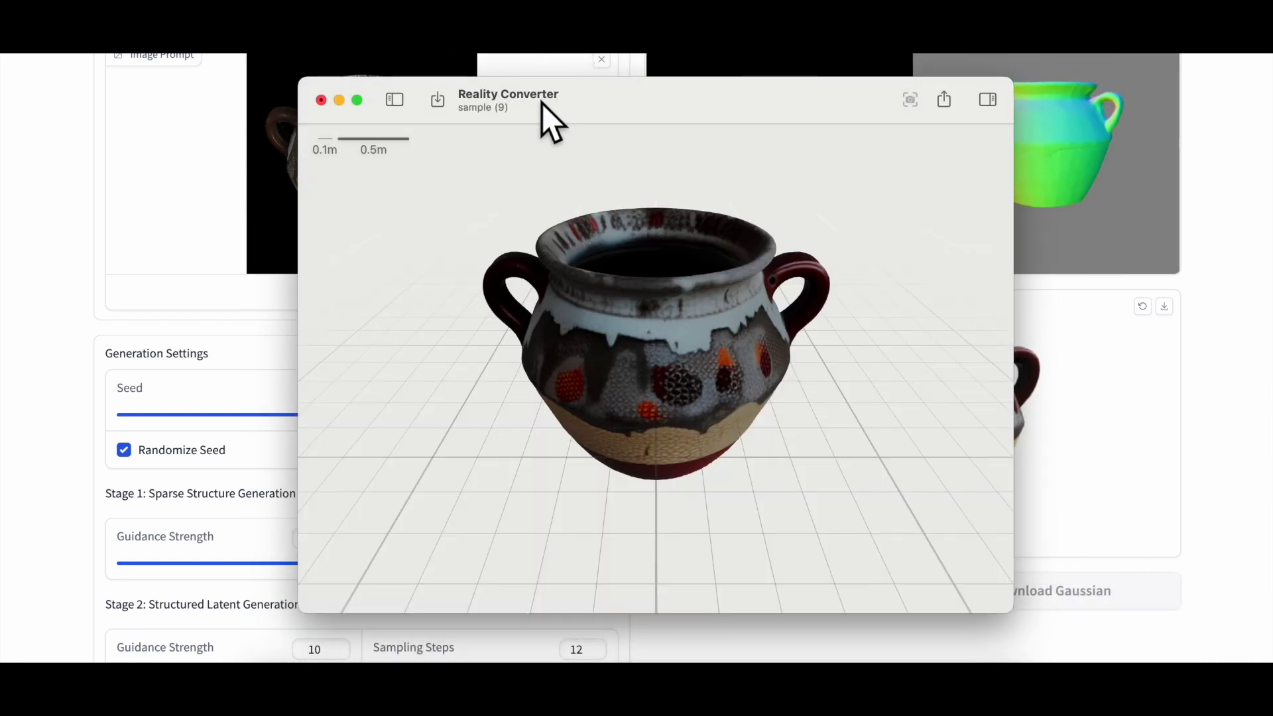
left_click_drag(687, 372, 733, 355)
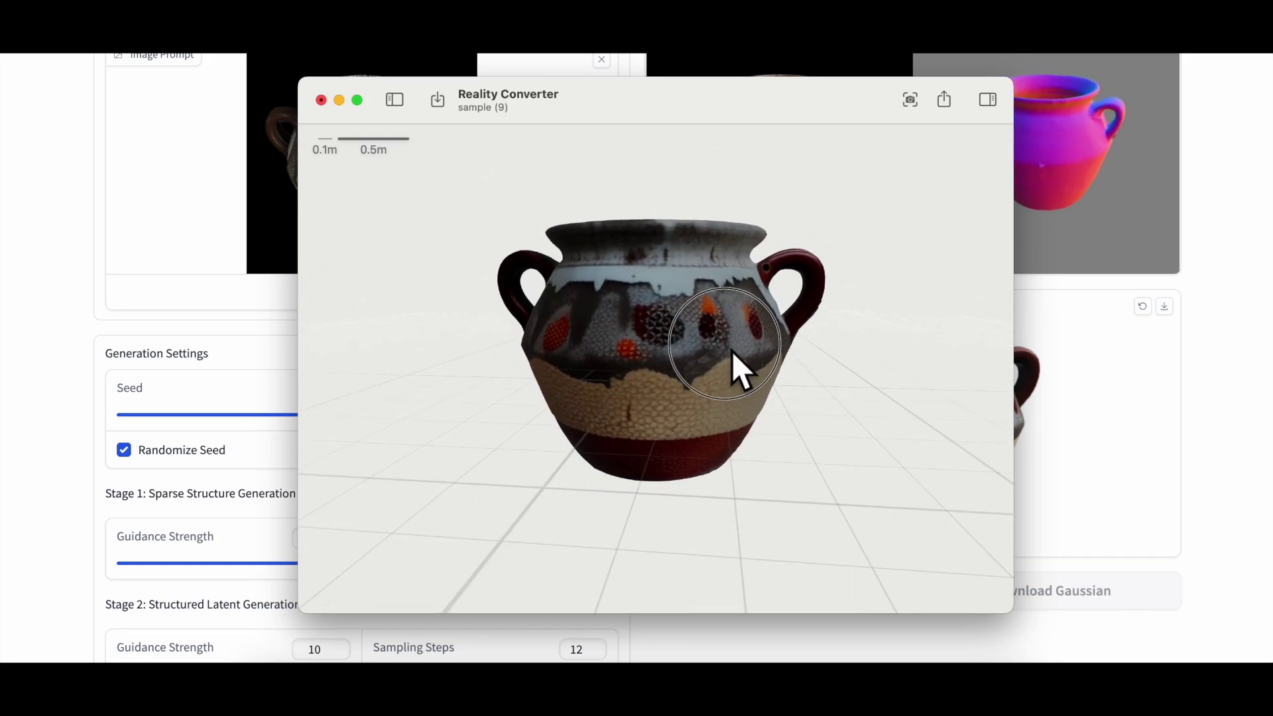
Step: Show the model's materials, view the Base Colour texture of material_0 at full size, and close the texture preview
left_click(988, 100)
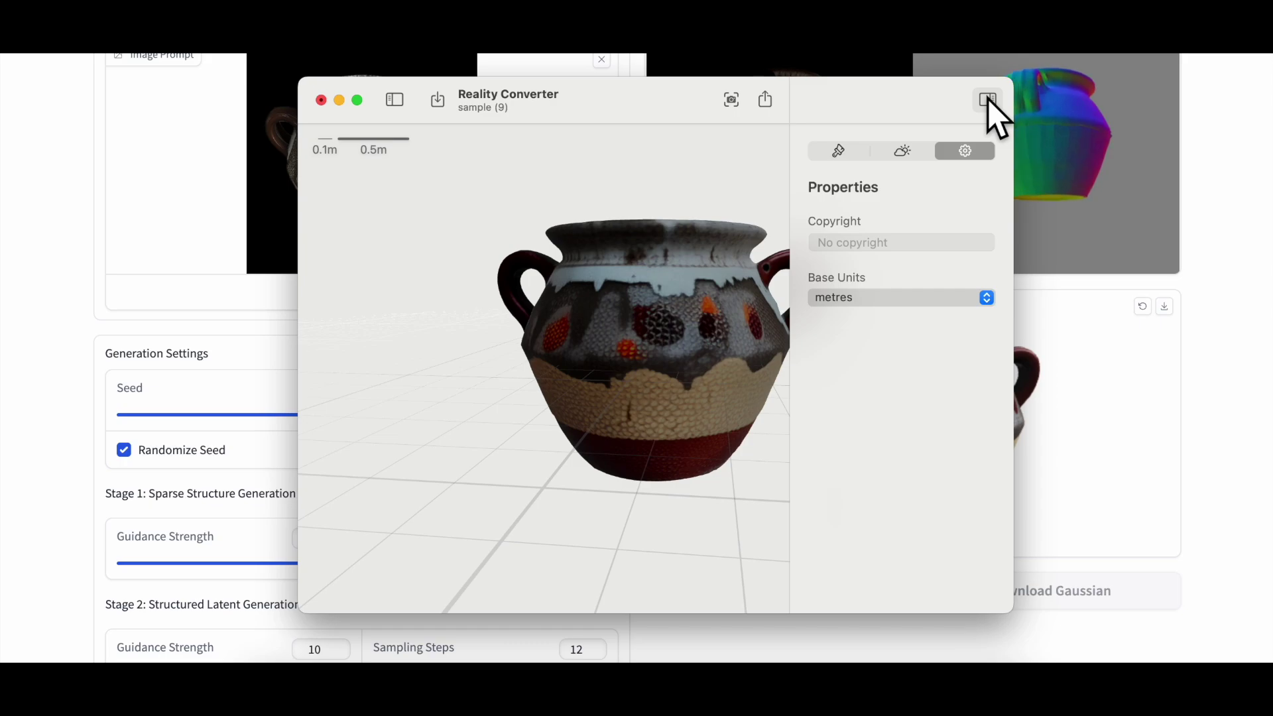
left_click(917, 153)
left_click(862, 157)
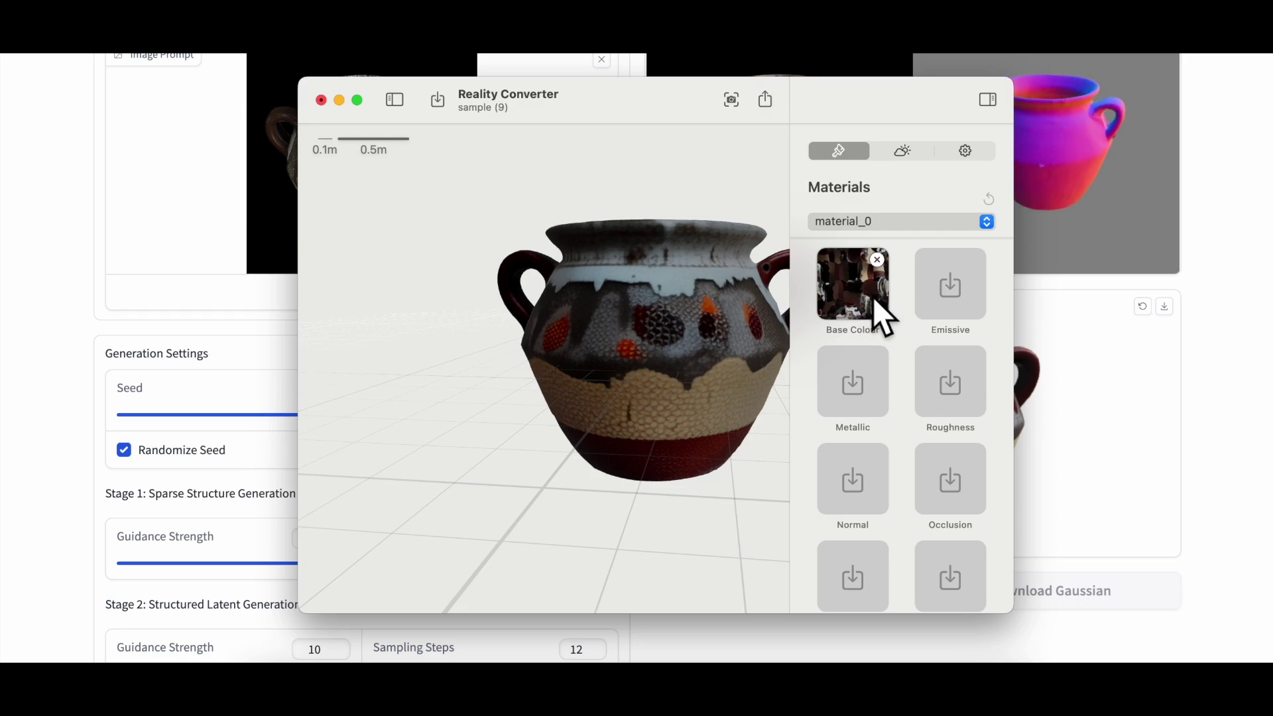
left_click(870, 302)
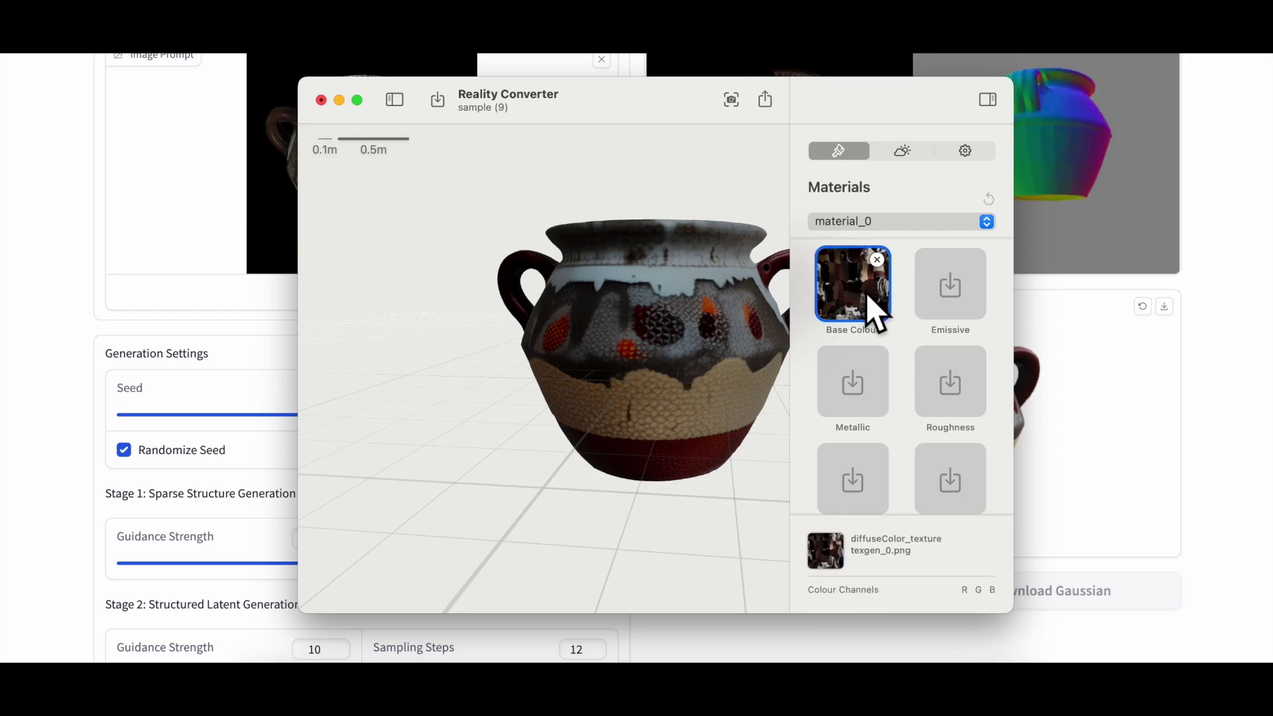
mouse_move(833, 557)
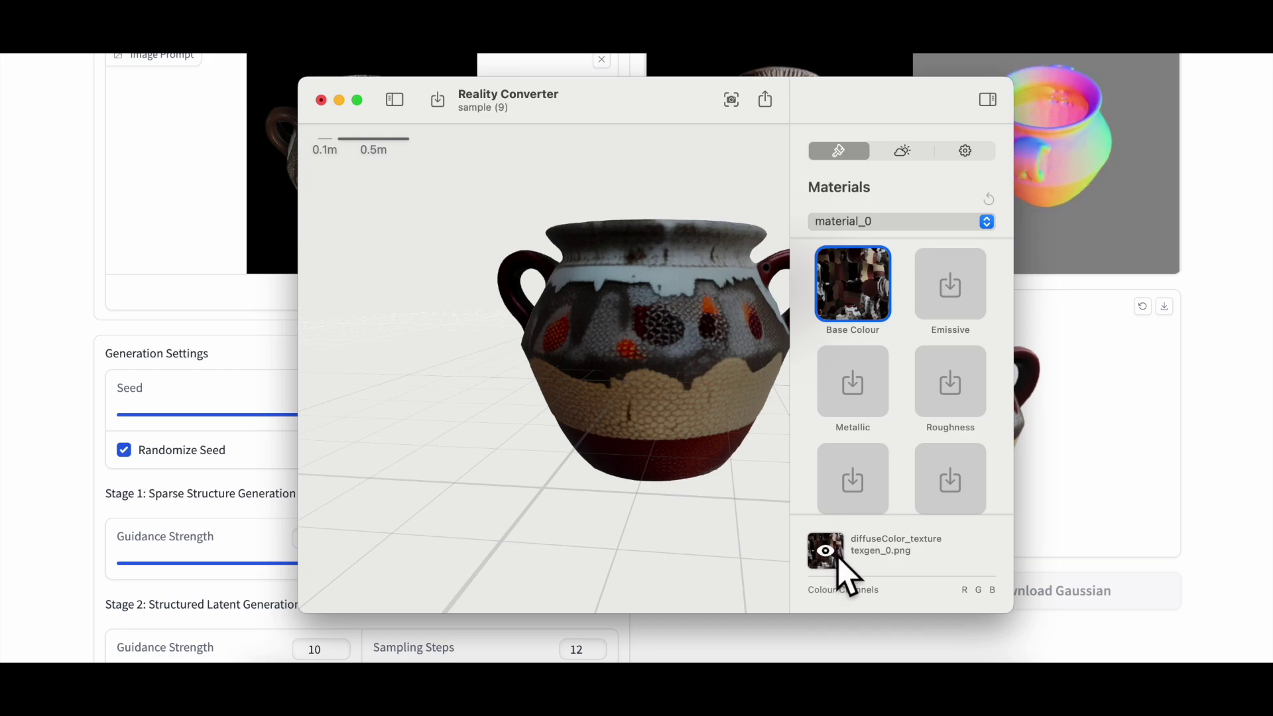
left_click(833, 555)
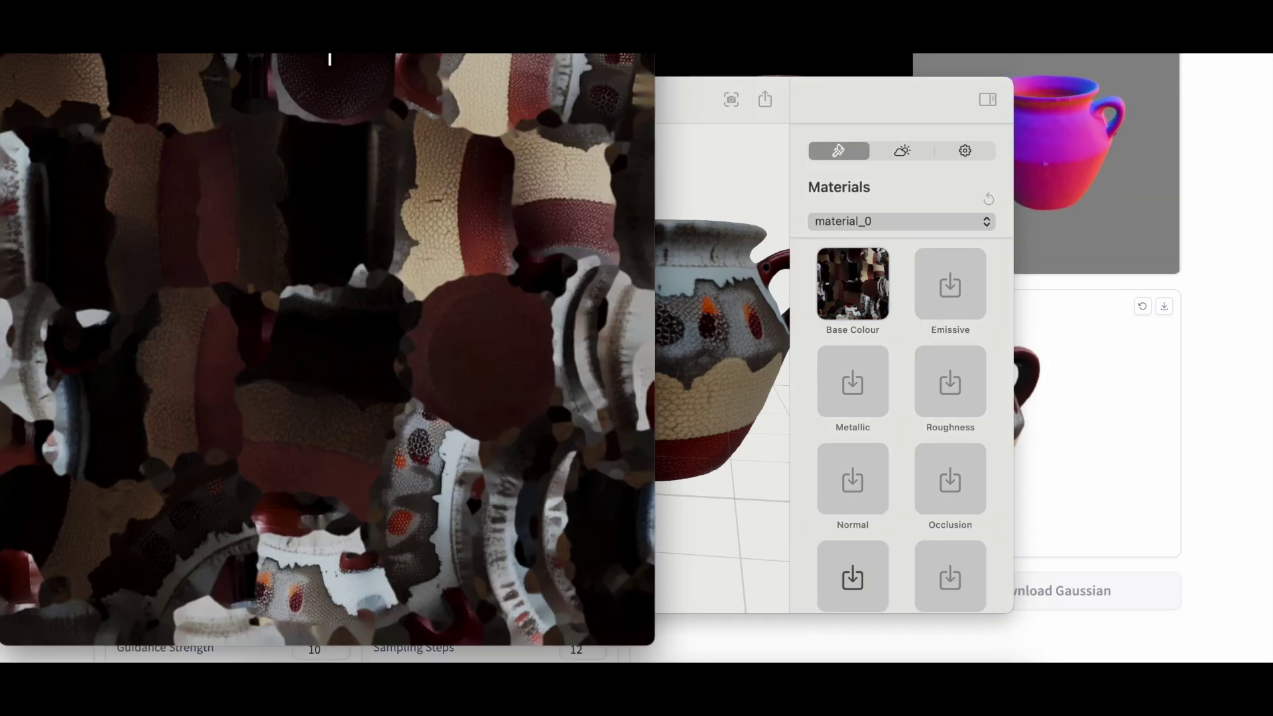
key("Escape")
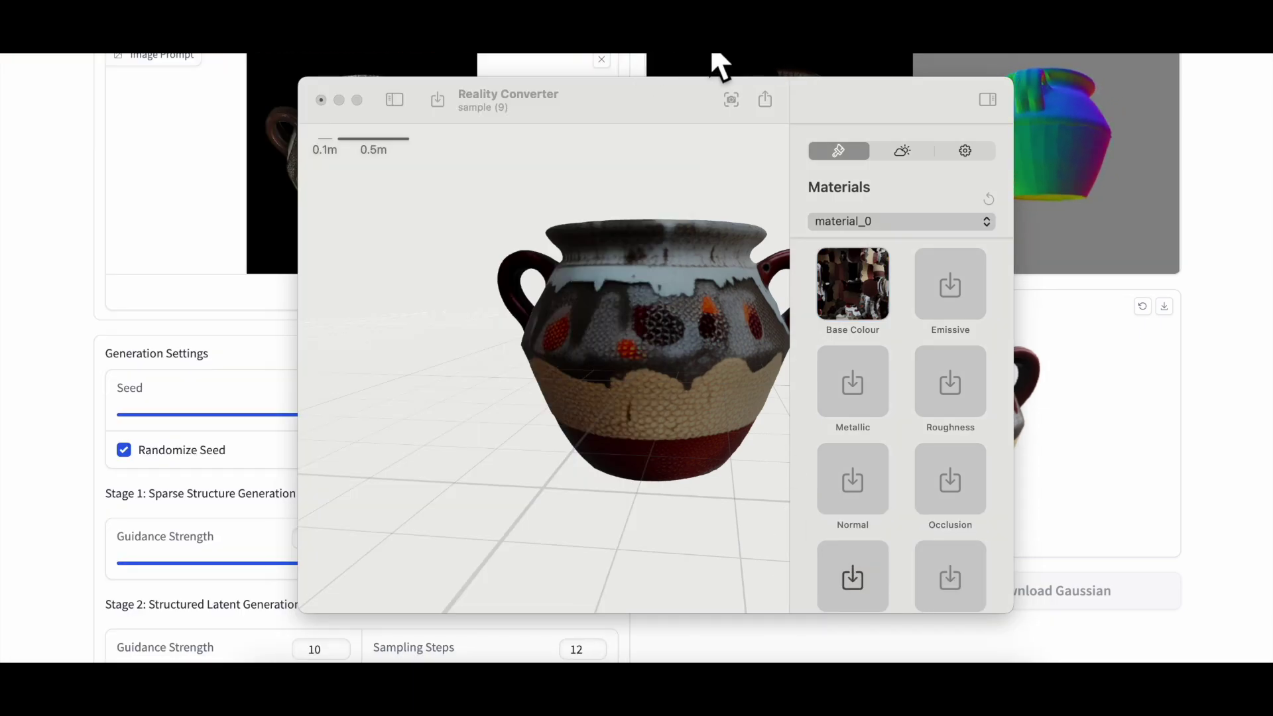
Step: Hide the material settings and view the whole pot side-on, level with its rim
left_click(398, 142)
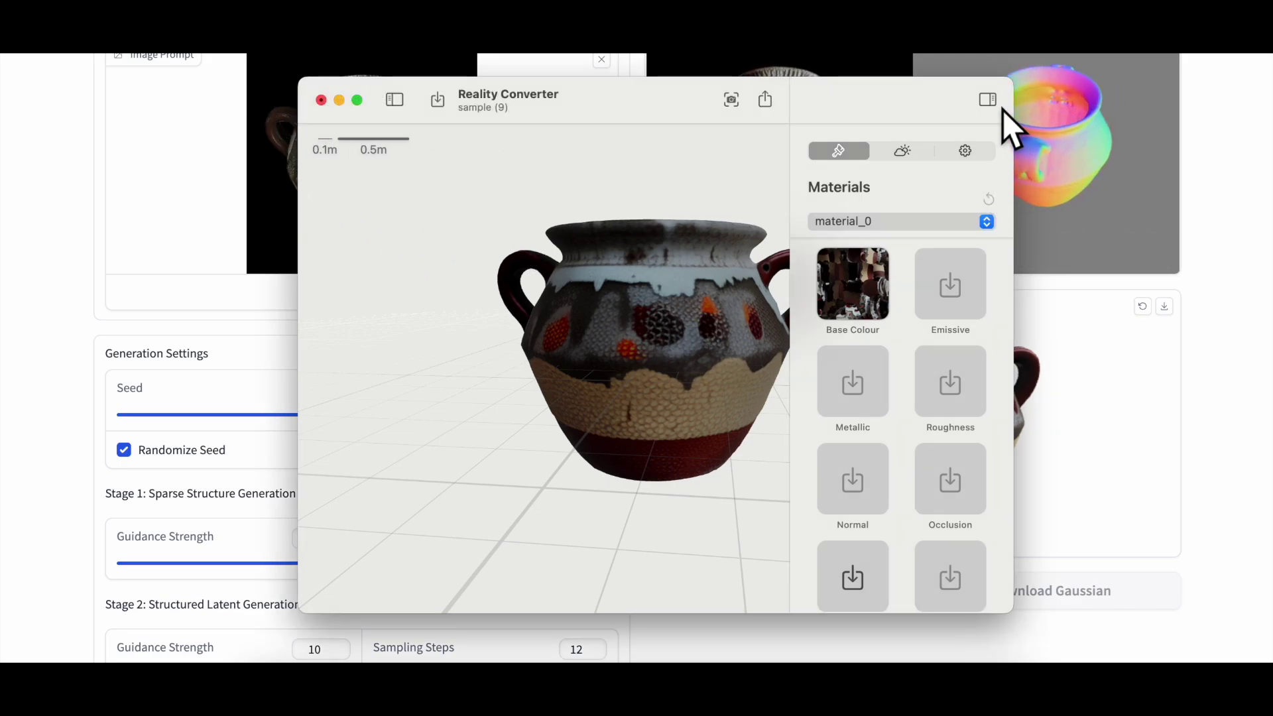
left_click(991, 102)
left_click_drag(763, 332, 762, 383)
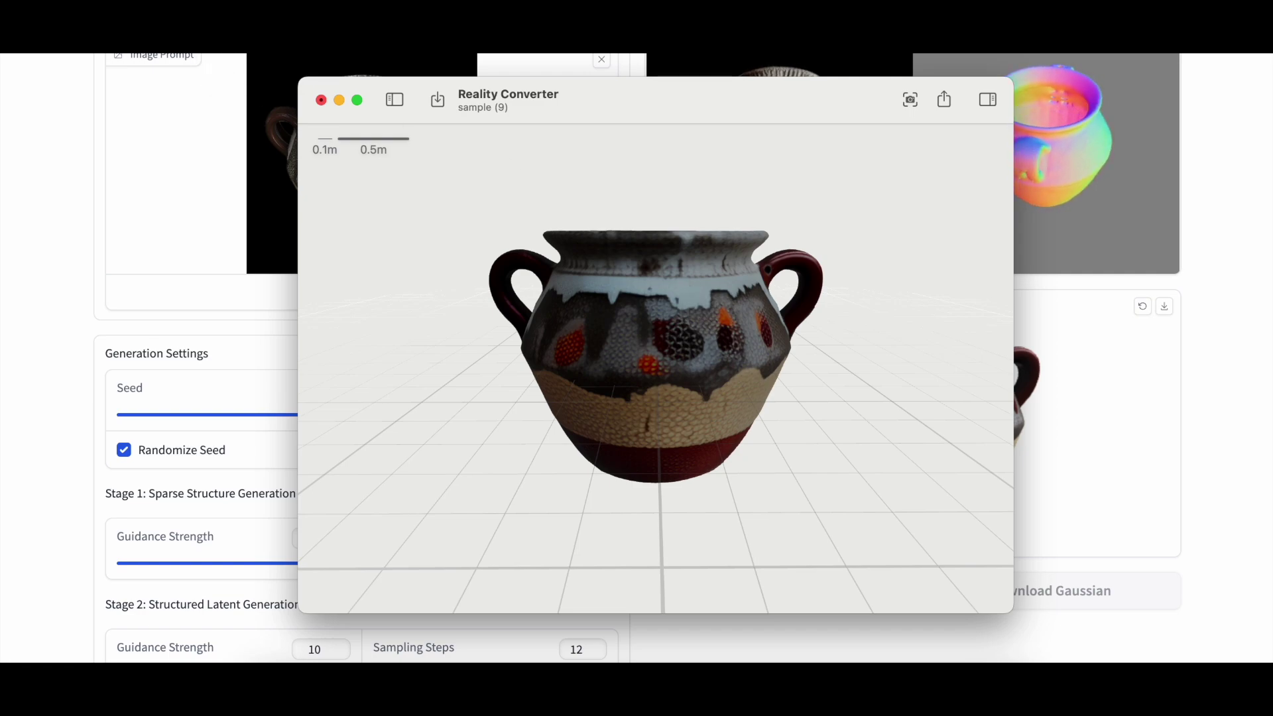
Step: Export the pot model from Reality Converter to the Desktop under the file name pot
left_click(166, 53)
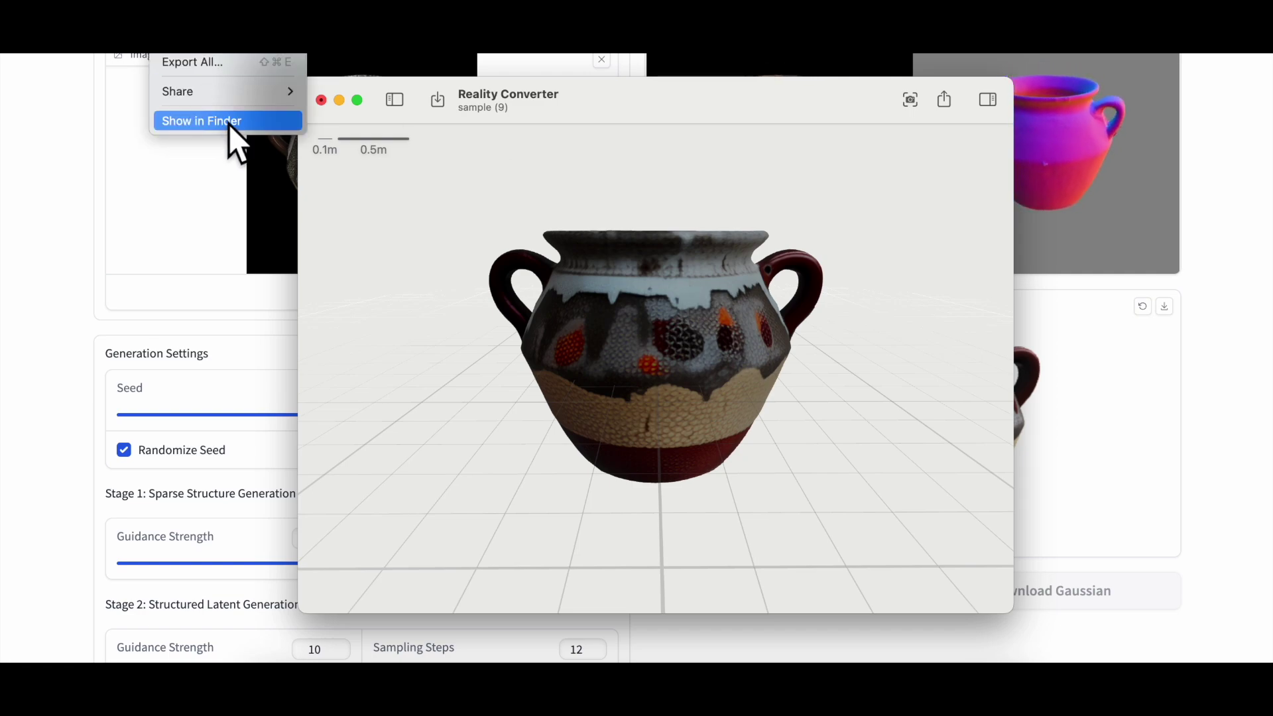
left_click(239, 65)
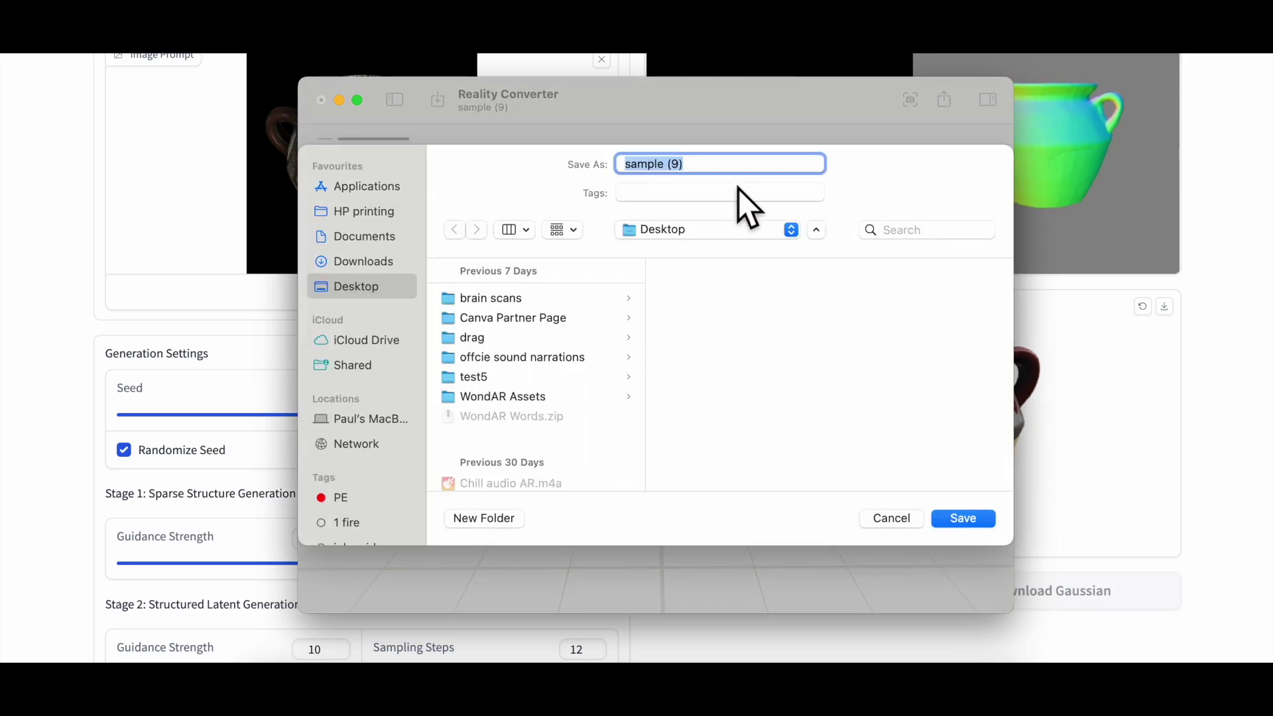
key("BackSpace")
type("pot")
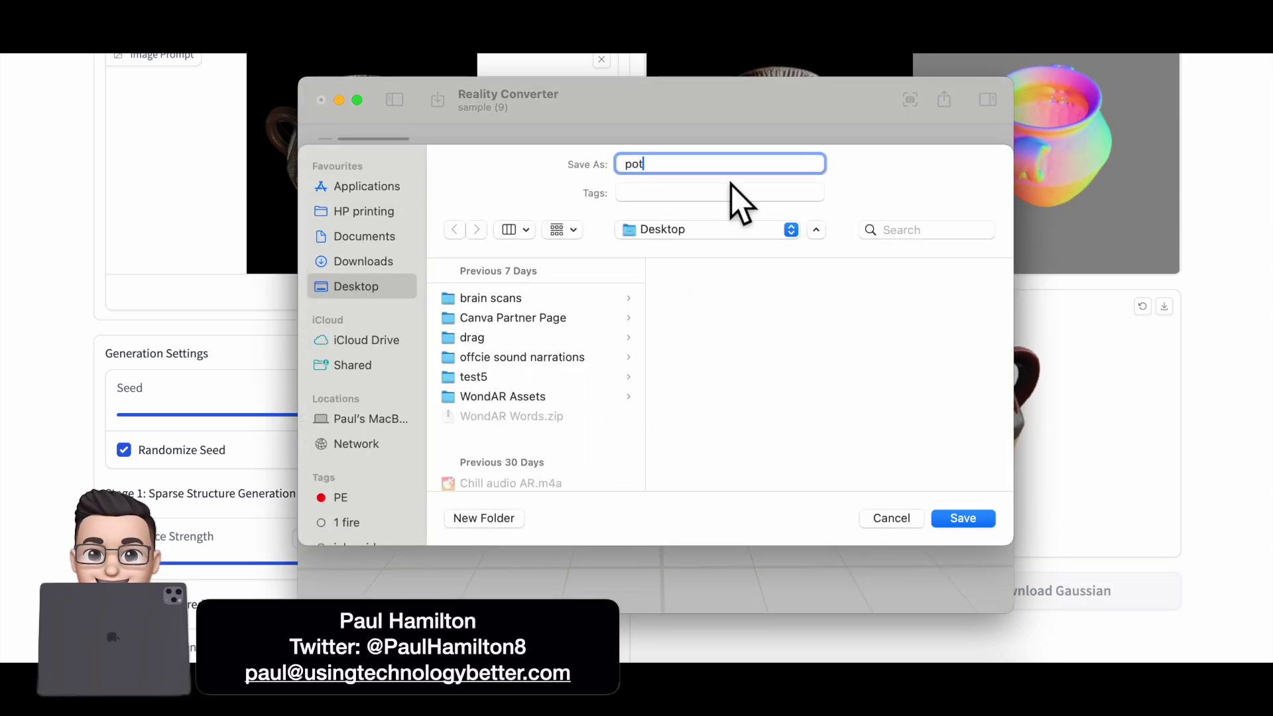
left_click(965, 521)
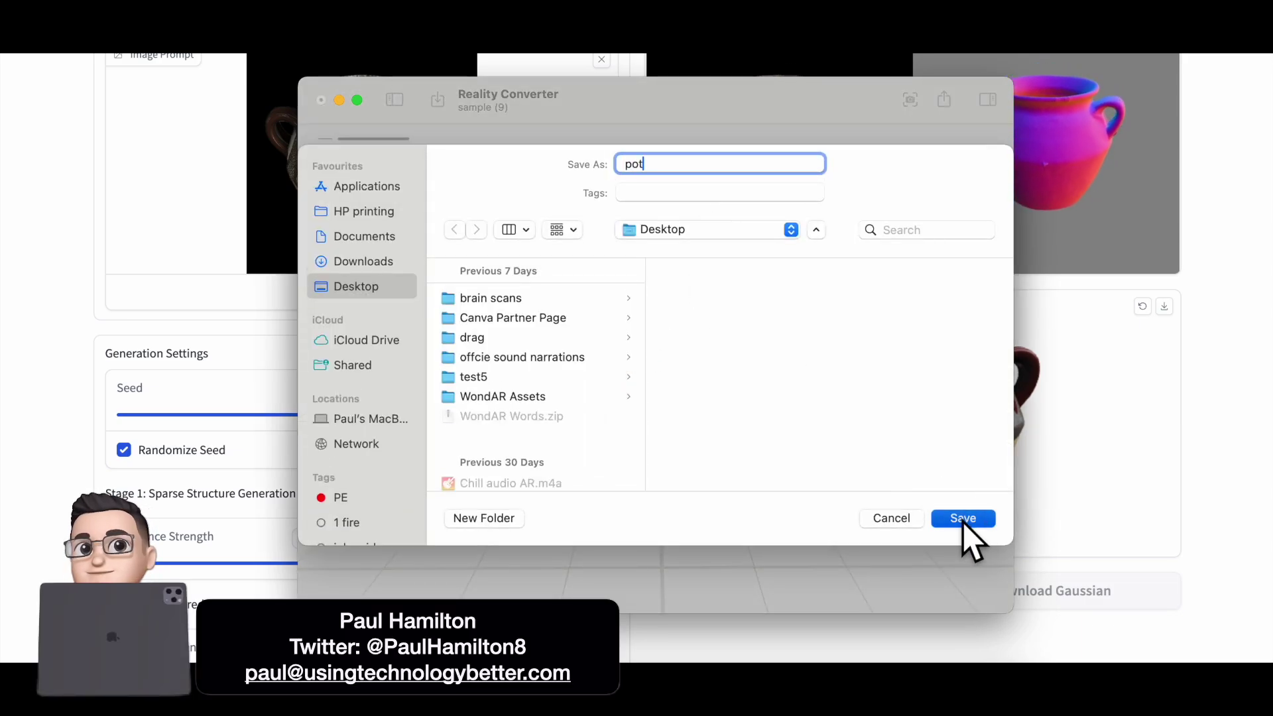